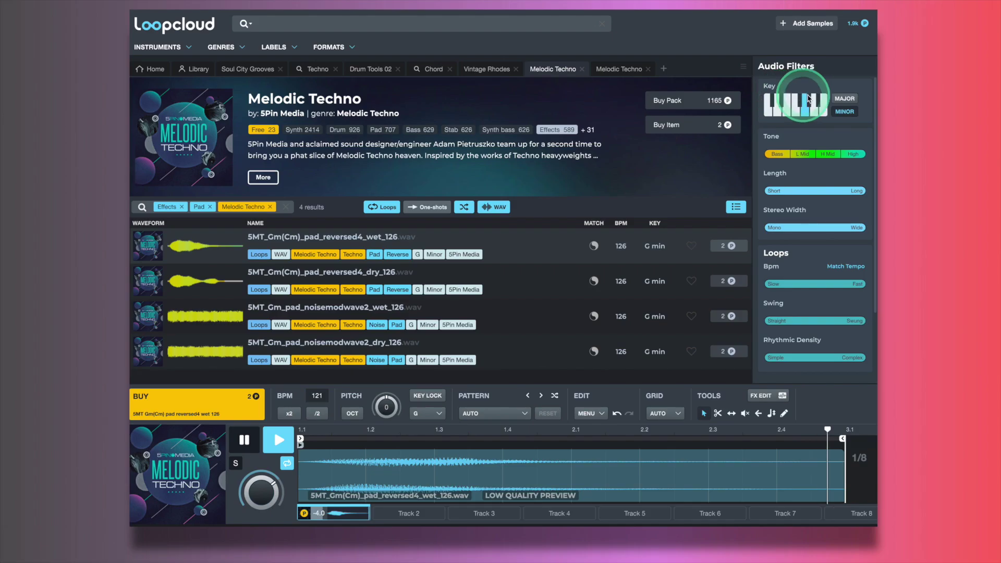
Step: Try other key selections in the key filter, and filter the Melodic Techno effect pads to minor keys with no specific root note
left_click(844, 98)
left_click(812, 114)
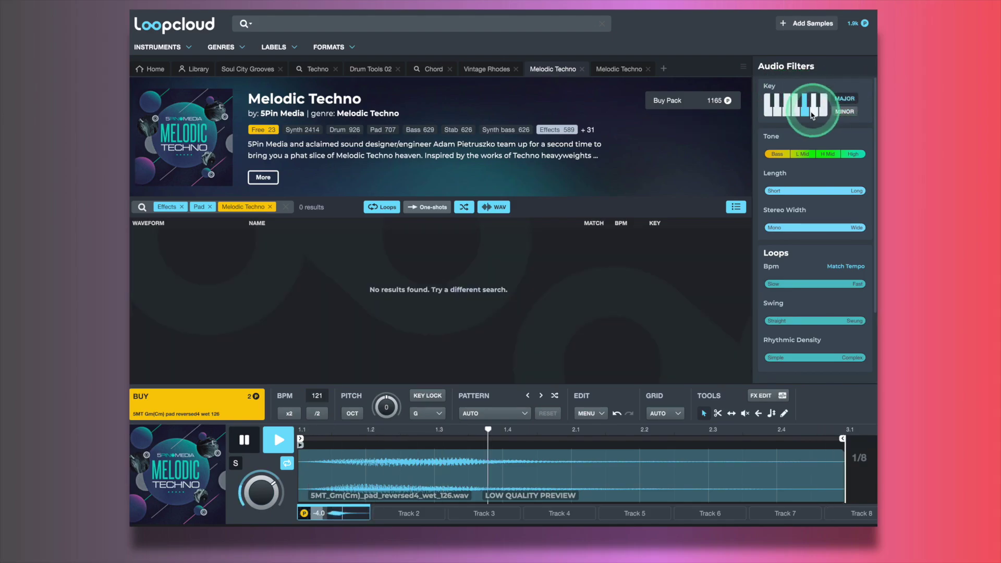
left_click(790, 118)
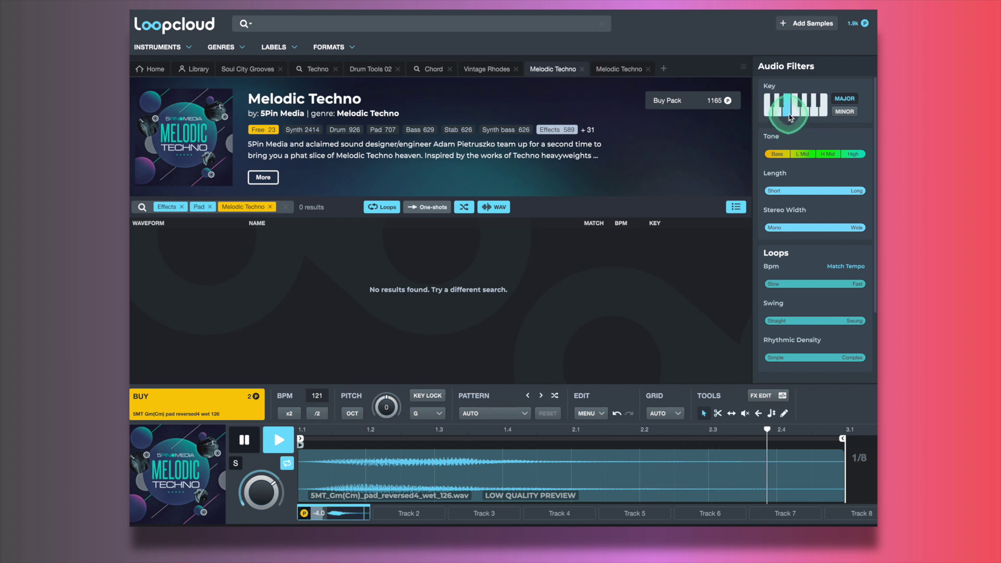
left_click(844, 111)
Step: Narrow the audio filters to exclude the bass range, stereo widths below about 45% and the longest loops
left_click(785, 159)
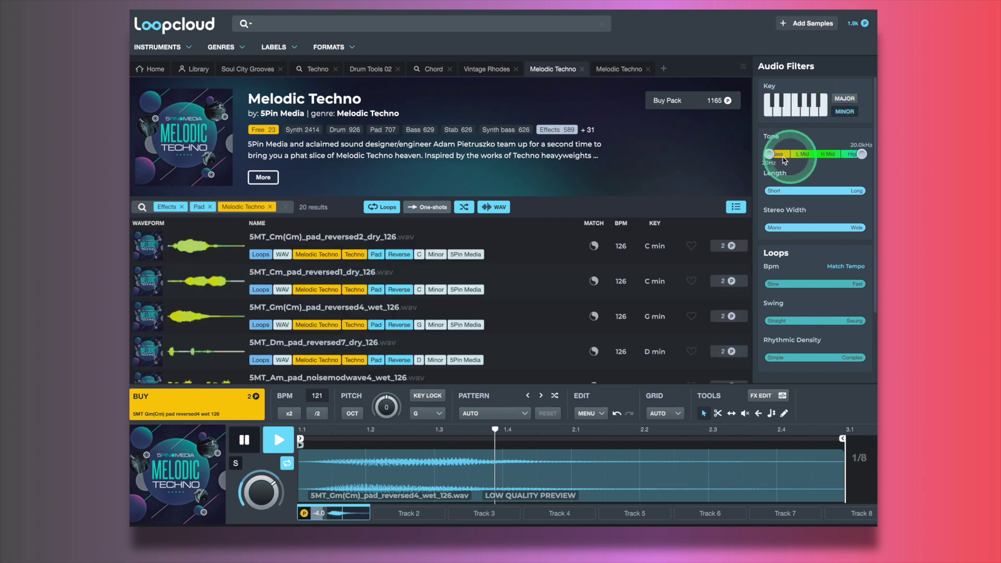
left_click(785, 157)
left_click(678, 221)
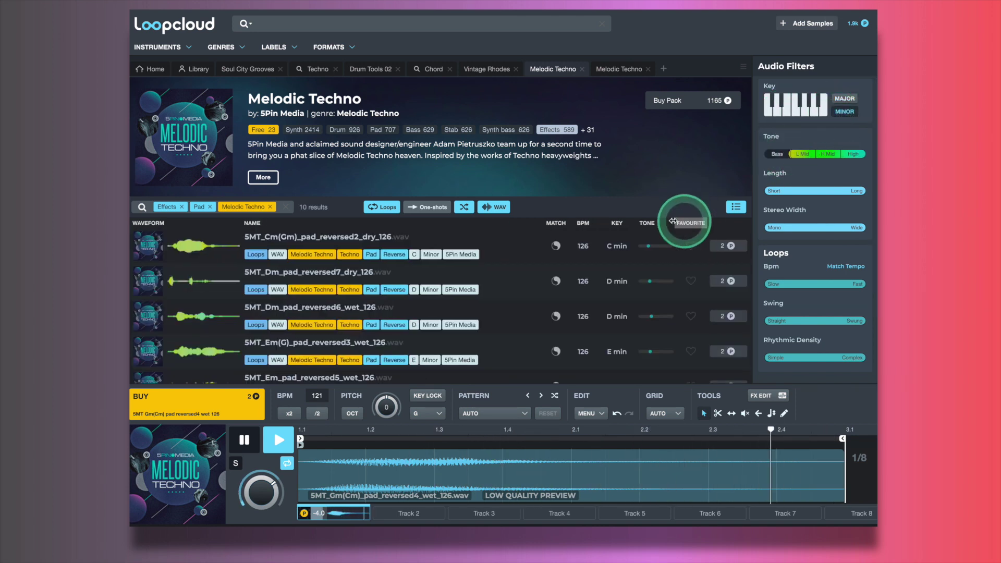
left_click_drag(766, 228, 811, 228)
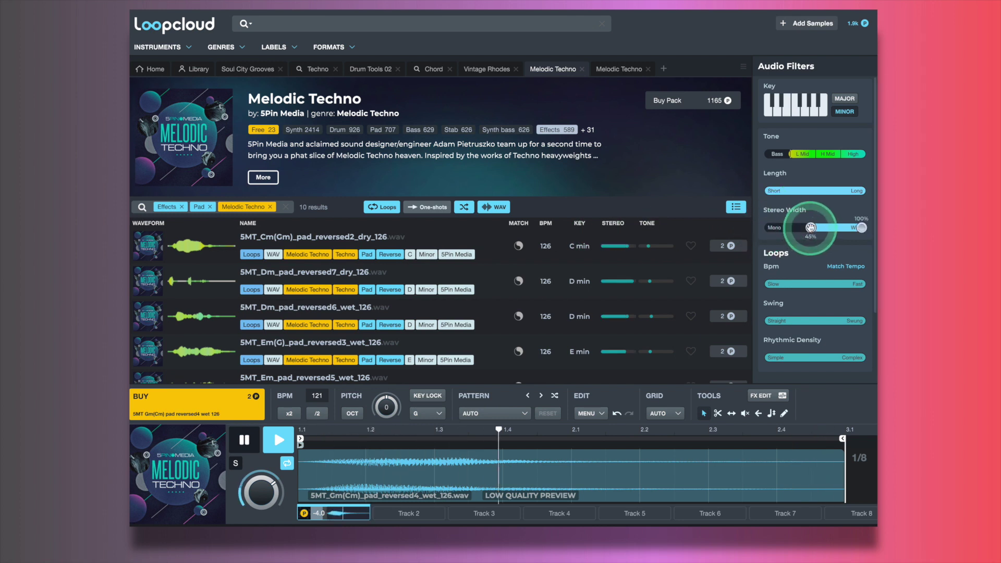
left_click_drag(861, 191, 815, 190)
Step: Audition the filtered pad loops, including 5MT_Cm(Gm)_pad_reversed2_dry_126, 5MT_Em(G)_pad_reversed3_wet_126 and 5MT_Dm_pad_reversed6_dry_126
left_click(176, 249)
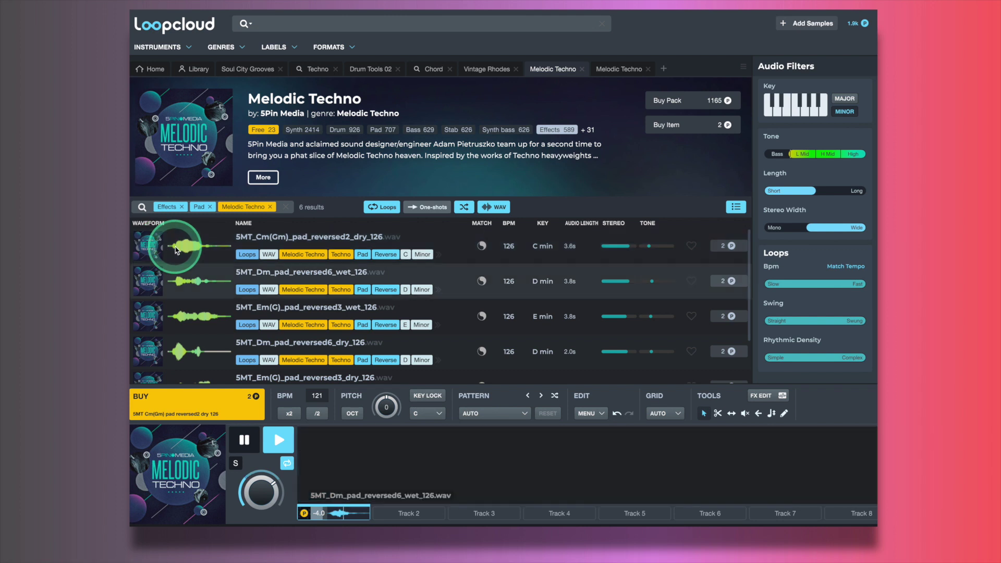
left_click(191, 307)
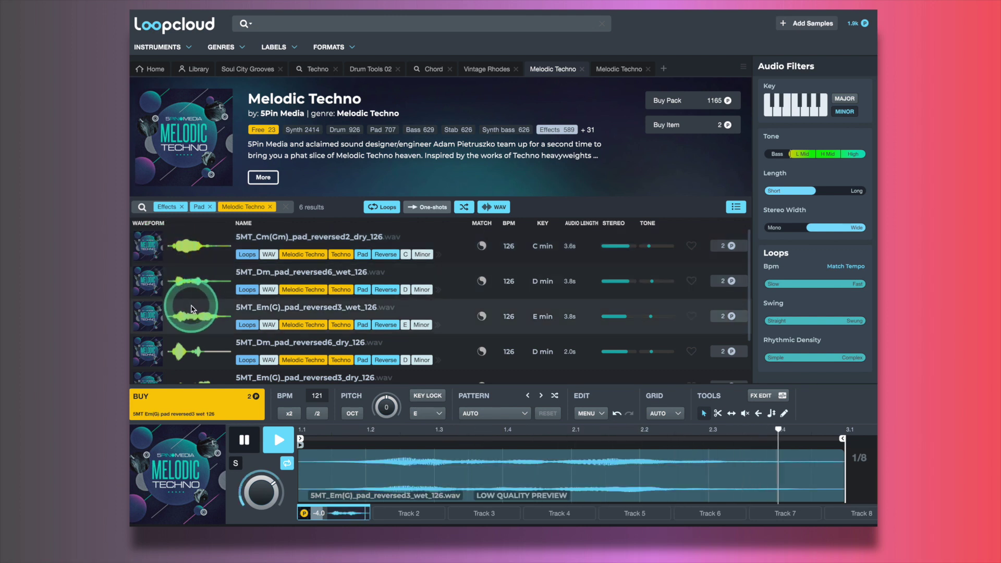
left_click(191, 344)
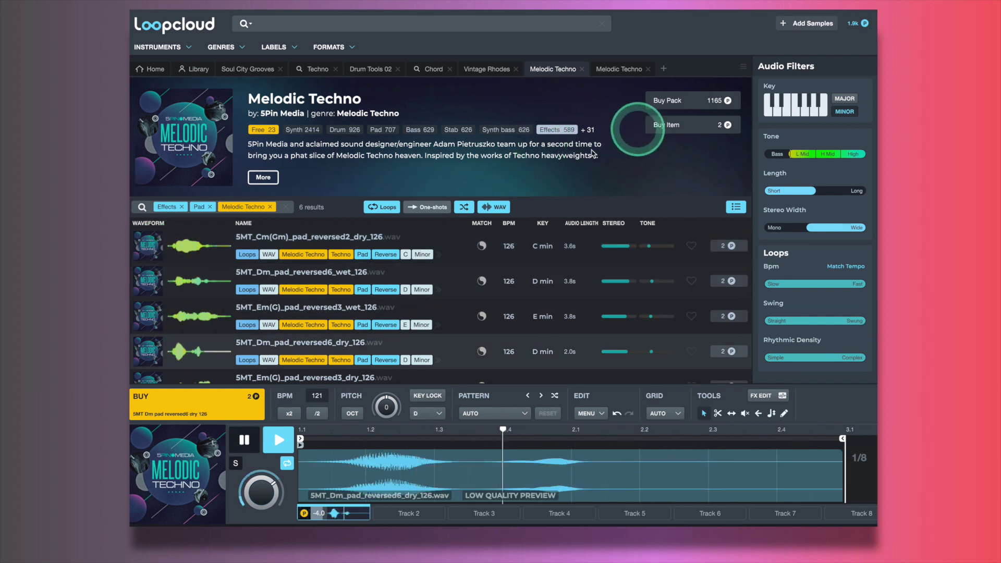
left_click(204, 413)
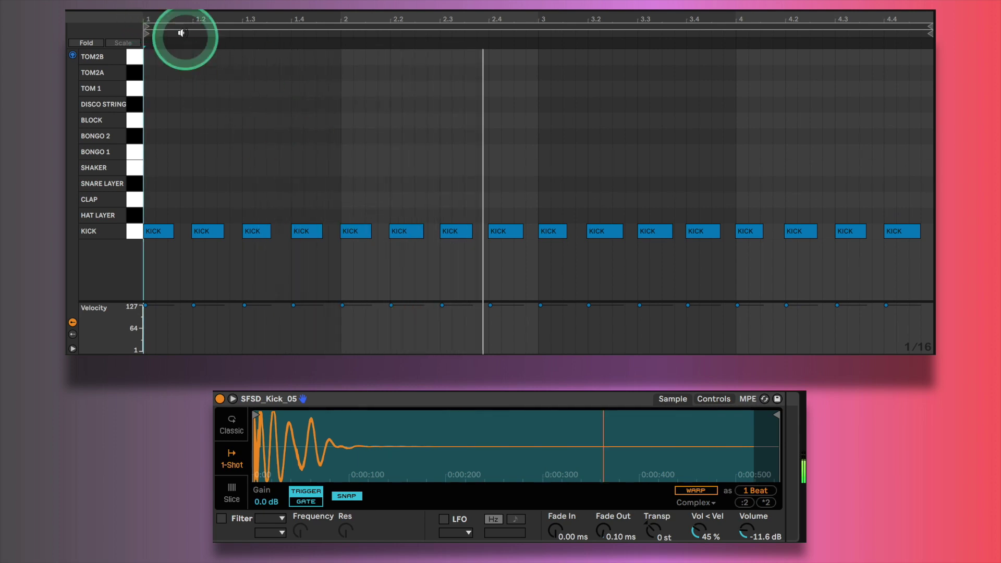
Step: Check the kick timing around beat 2.4 and duplicate all the KICK notes onto the HAT LAYER row
left_click_drag(181, 33, 383, 240)
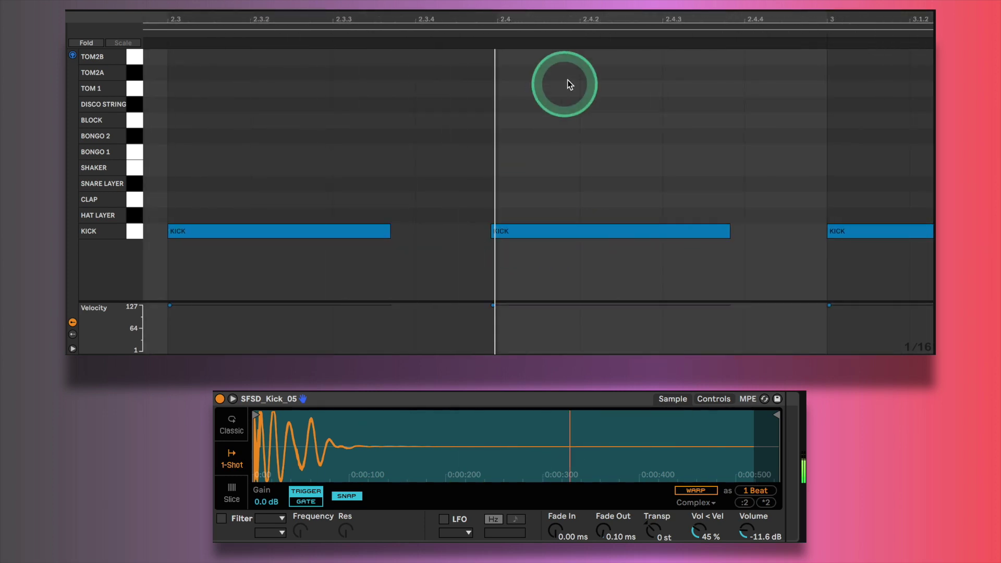
left_click_drag(596, 20, 593, 15)
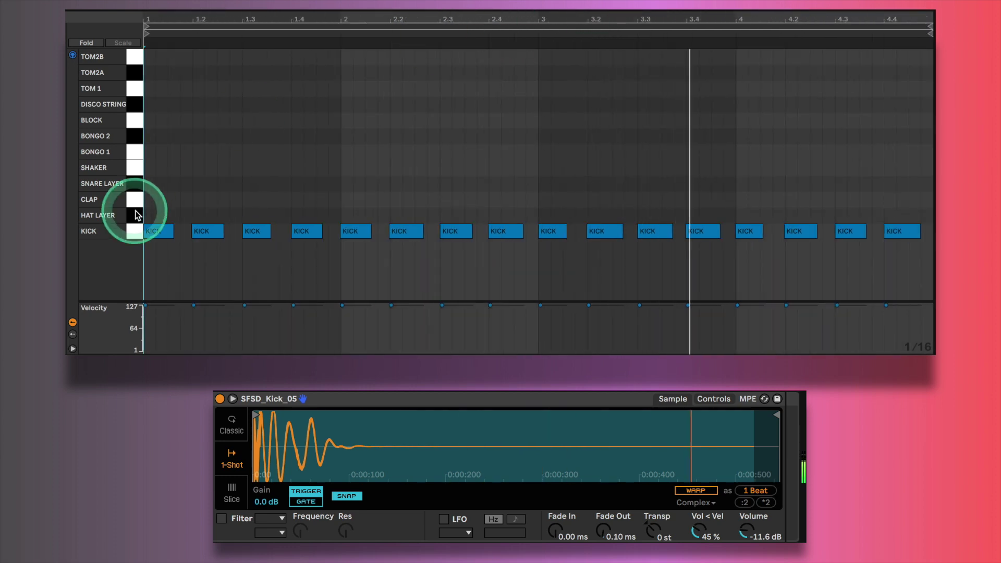
left_click(134, 231)
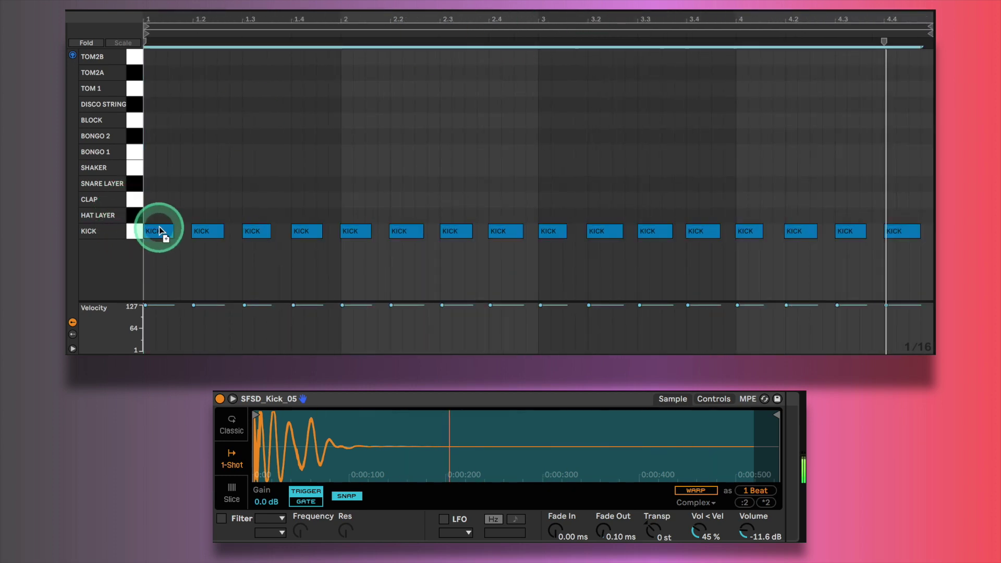
left_click_drag(159, 231, 159, 215)
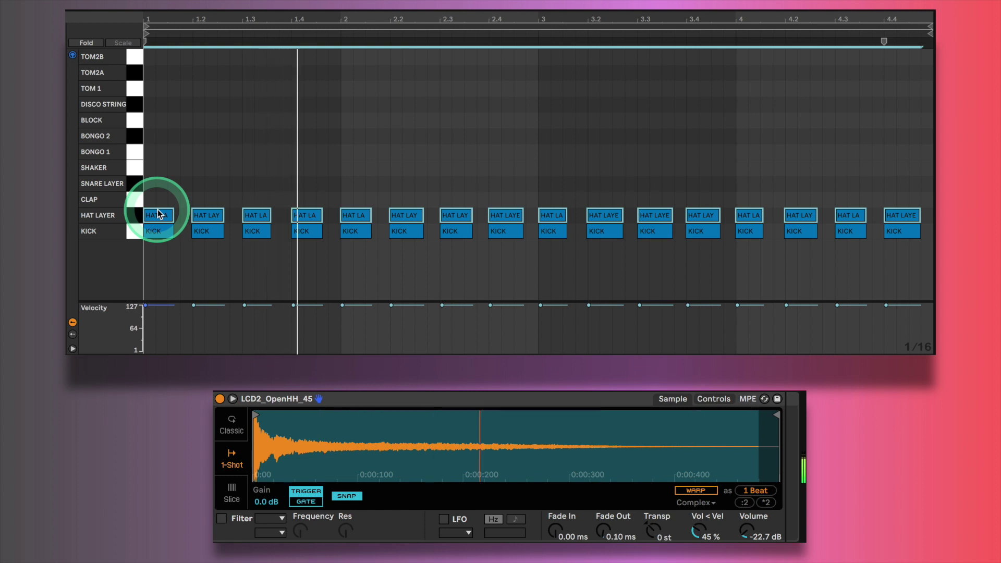
left_click(191, 177)
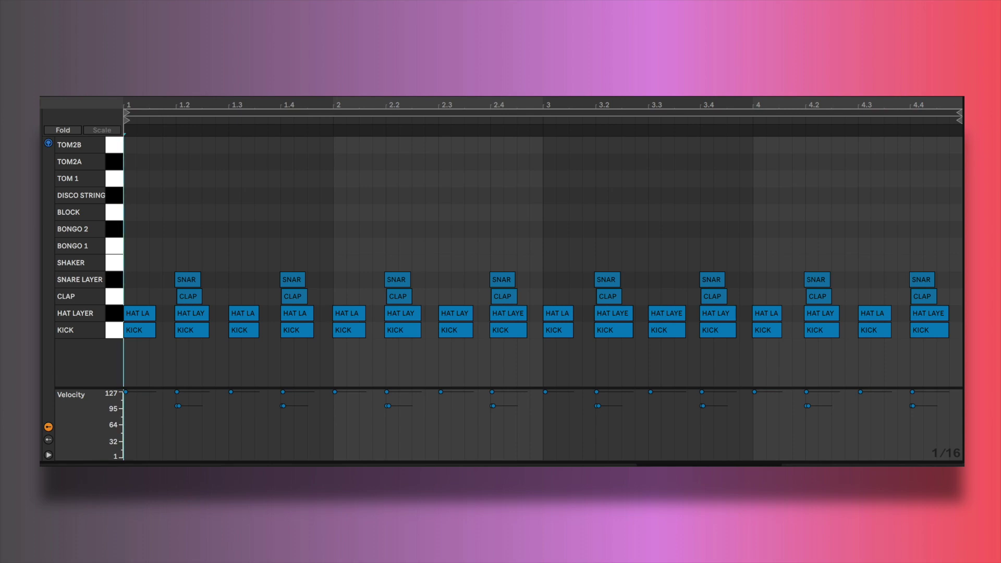
Step: Select all SNARE LAYER notes and examine their timing against the clap and kick around beat 1.4
left_click(114, 280)
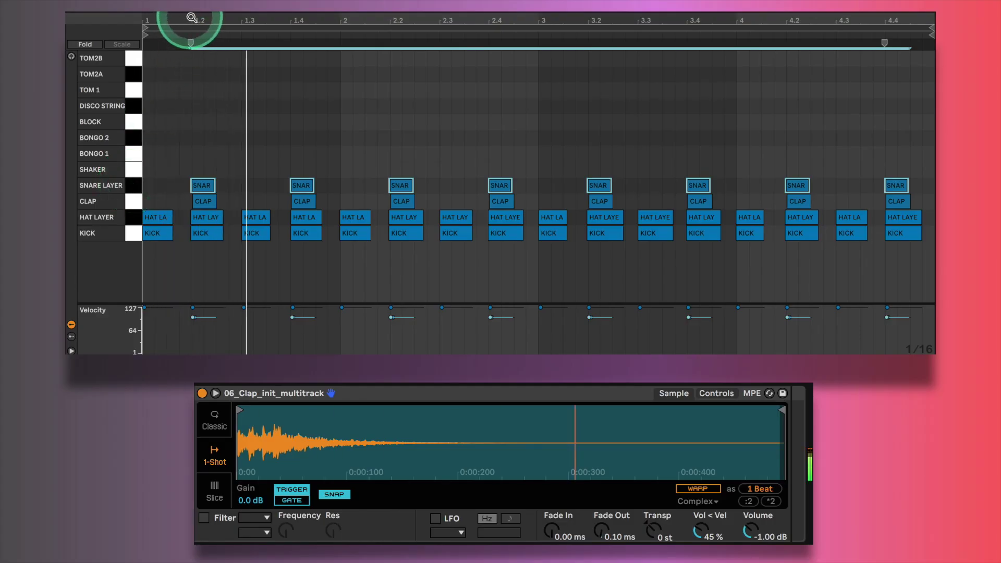
left_click_drag(192, 18, 435, 189)
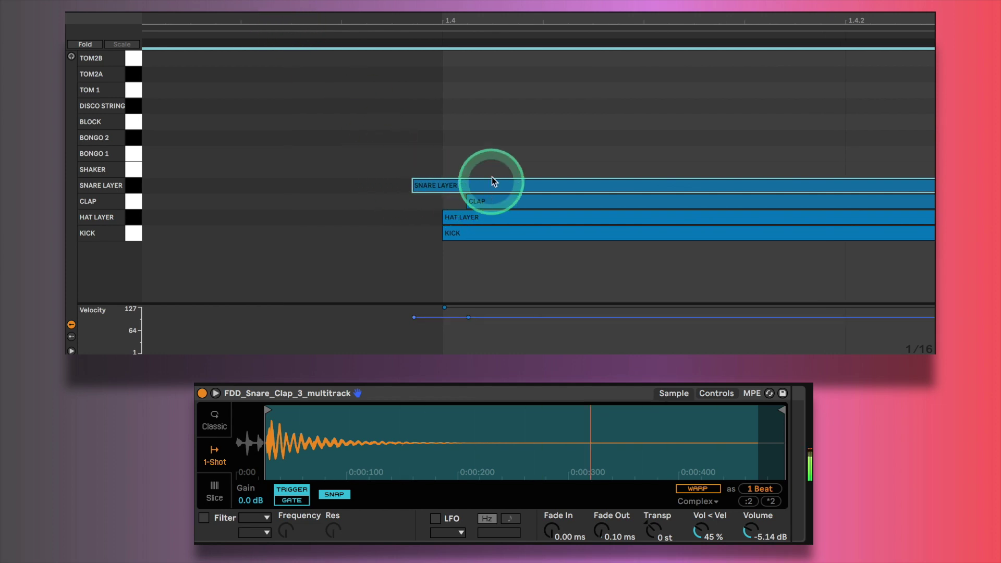
left_click_drag(485, 24, 482, 22)
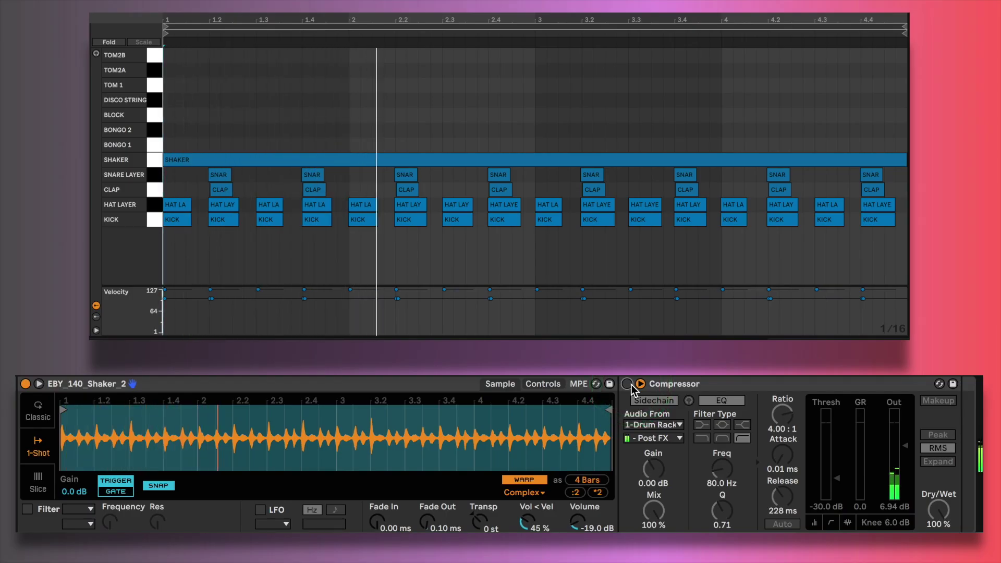
Step: Enable the shaker's sidechain Compressor with Drum Rack | KICK | Post FX as its source, and compare the sound with it bypassed
left_click(628, 384)
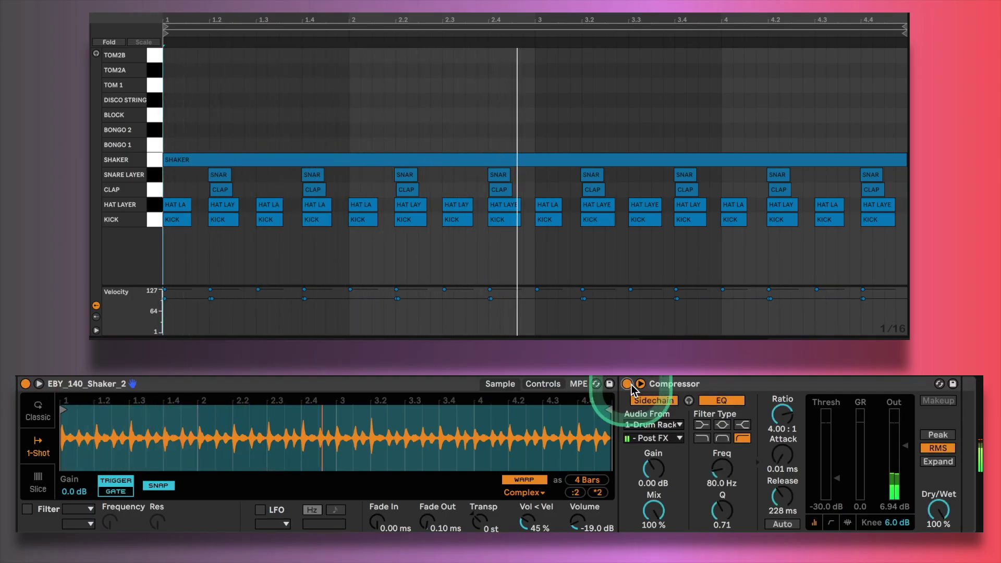
left_click(653, 424)
left_click(663, 441)
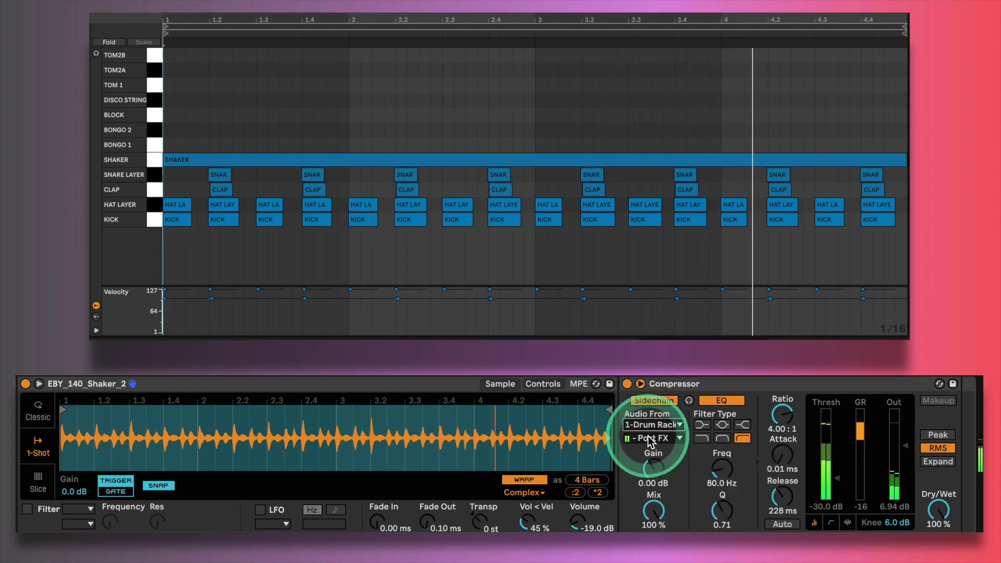
left_click(657, 437)
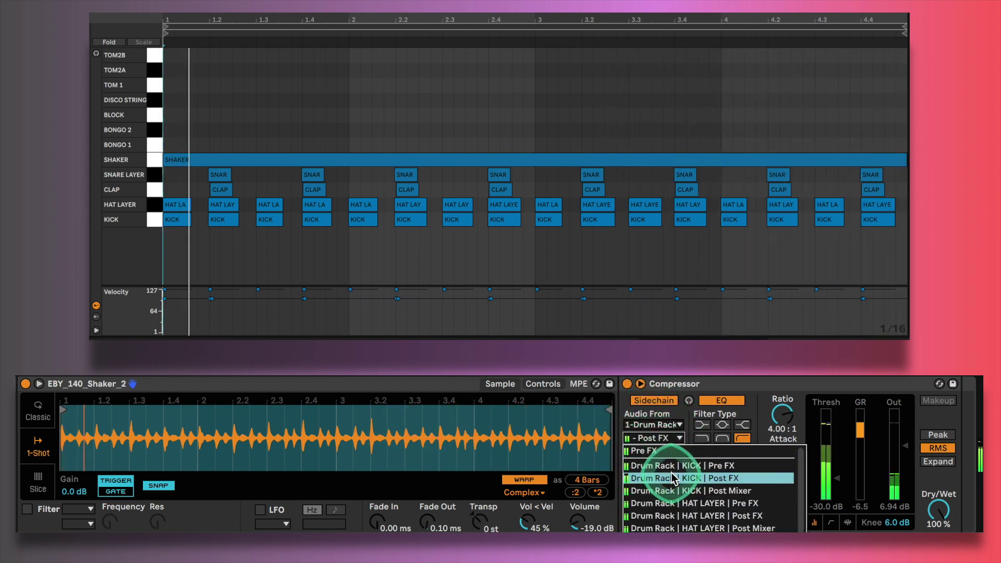
left_click(667, 472)
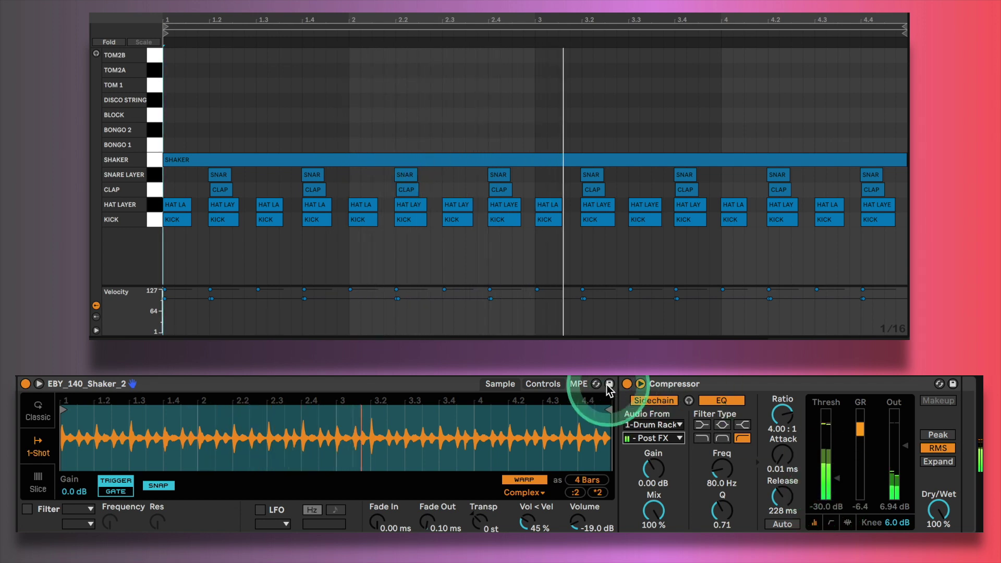
left_click(627, 384)
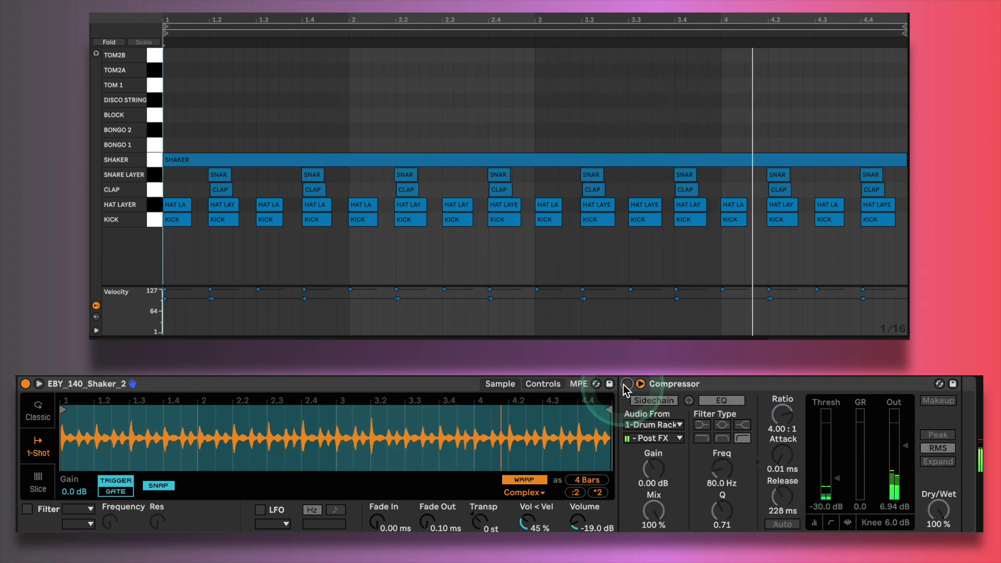
left_click(627, 384)
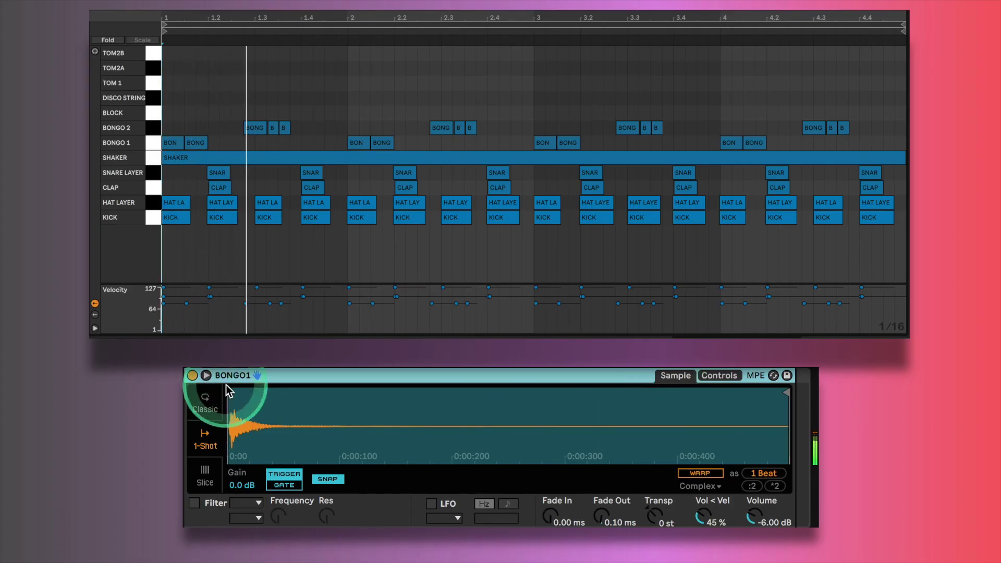
Step: Check the pan settings of the BONGO1 and BONGO2 samples
left_click(723, 375)
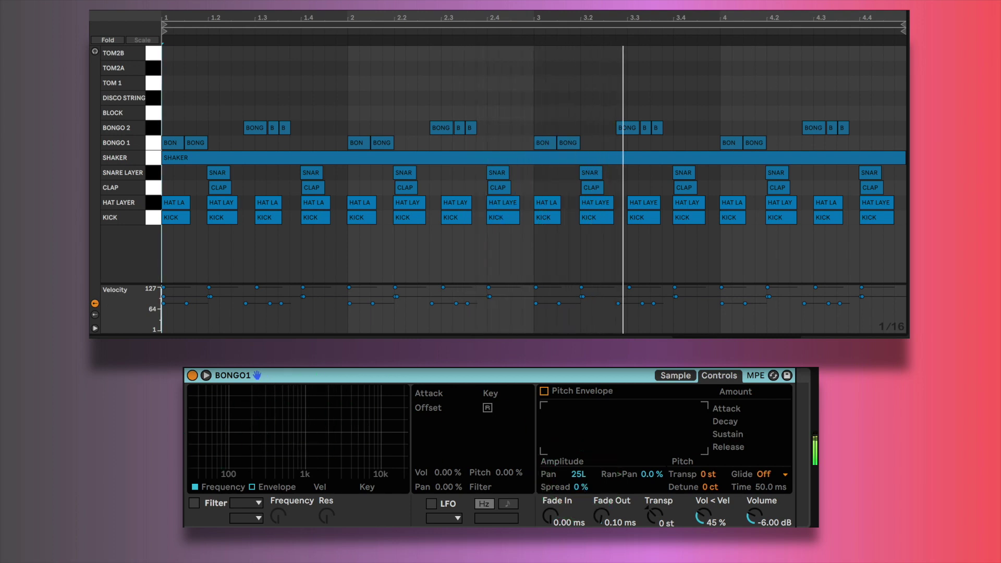
left_click(157, 417)
left_click(675, 376)
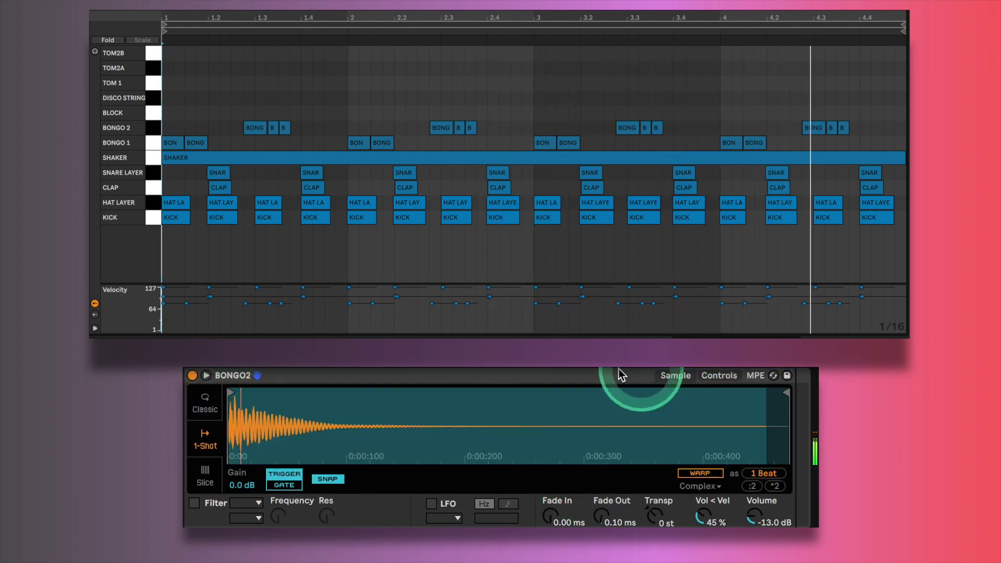
left_click(714, 378)
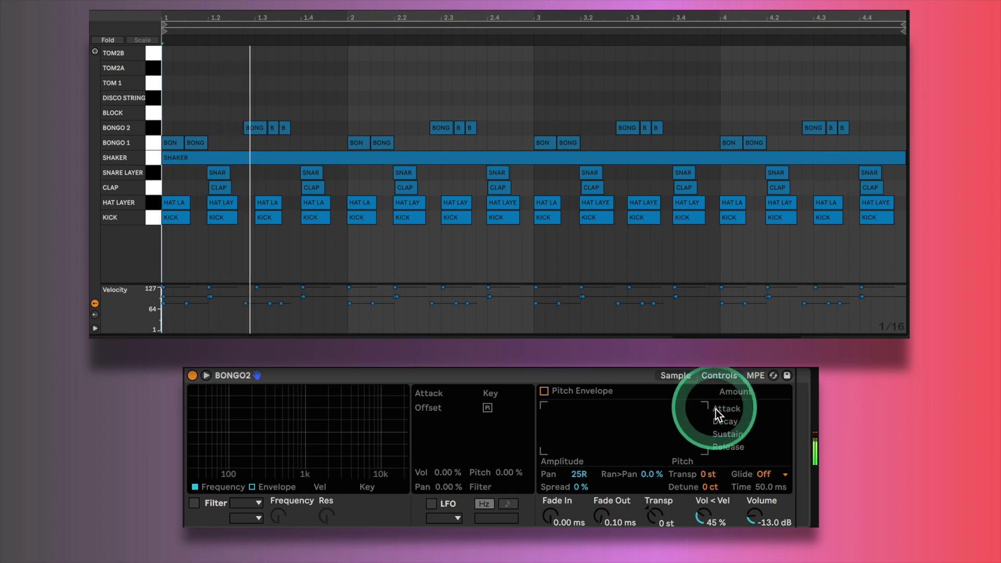
left_click(578, 477)
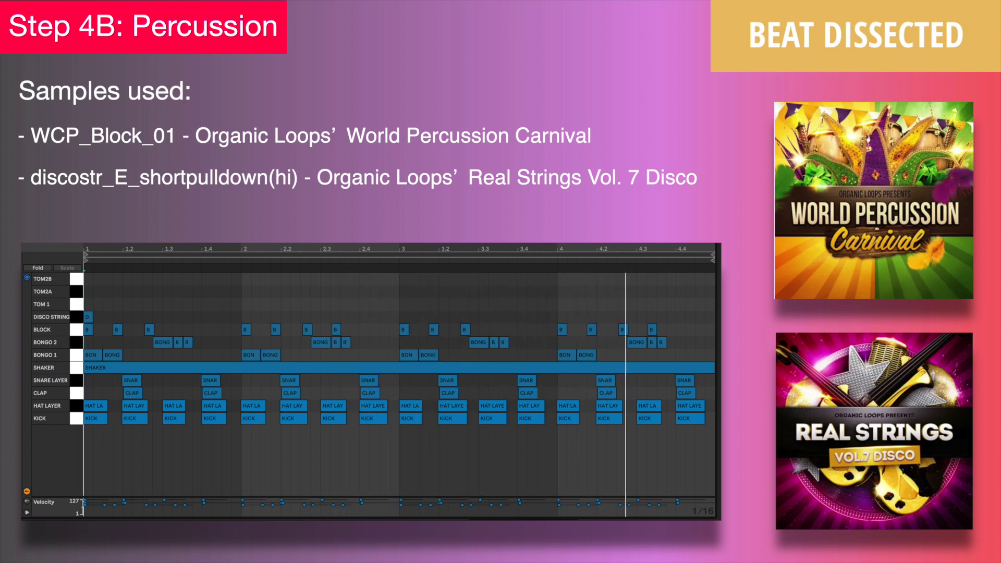
Step: Check the pan of the WCP_Block_01 sample and compare its sound with Chorus-Ensemble bypassed and enabled
left_click(396, 438)
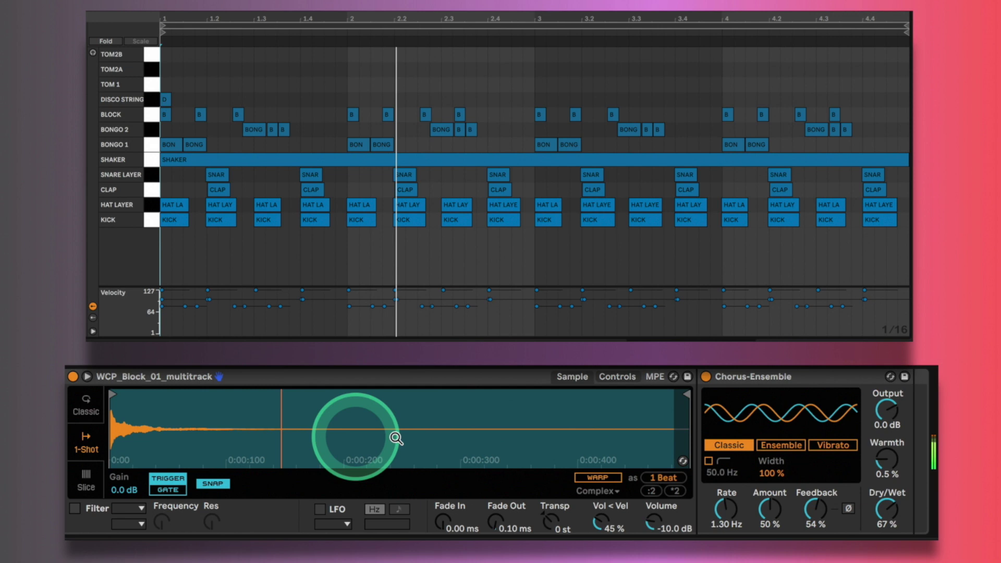
left_click(197, 399)
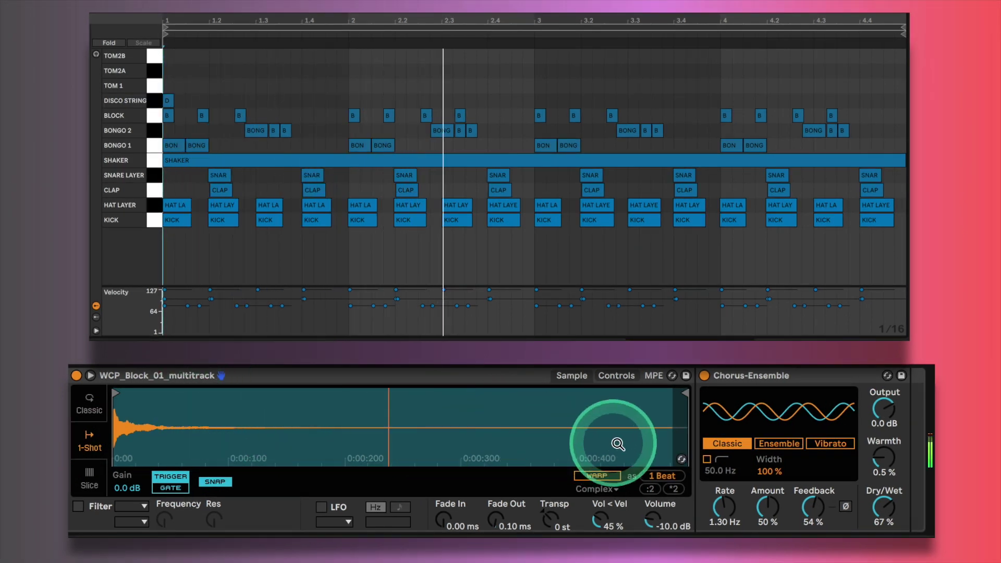
left_click(616, 375)
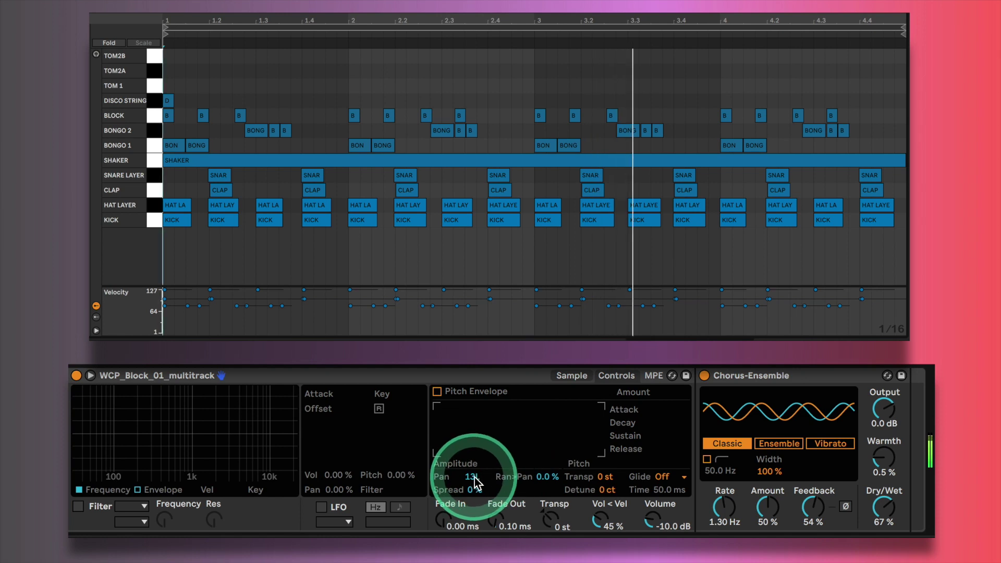
left_click(704, 375)
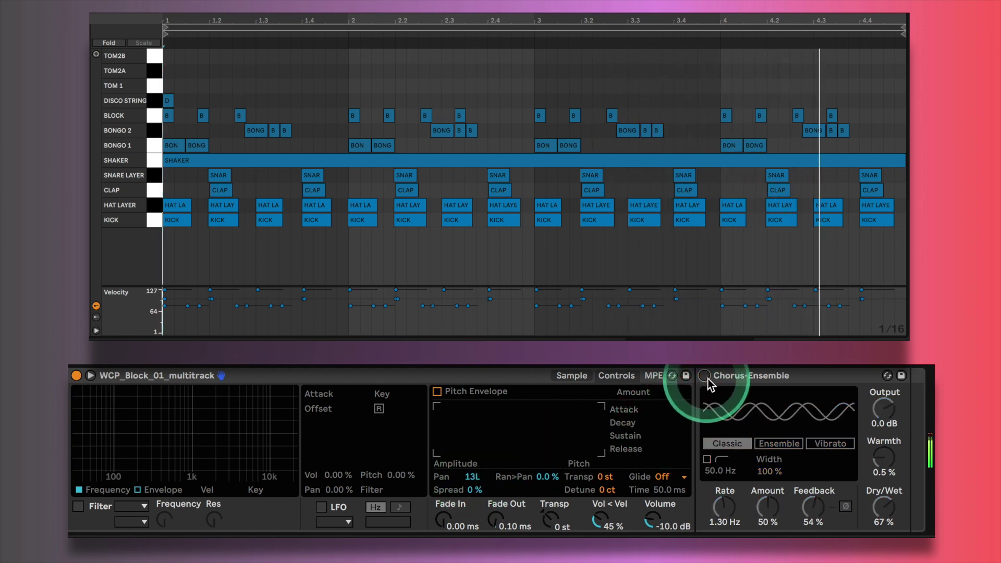
left_click(704, 375)
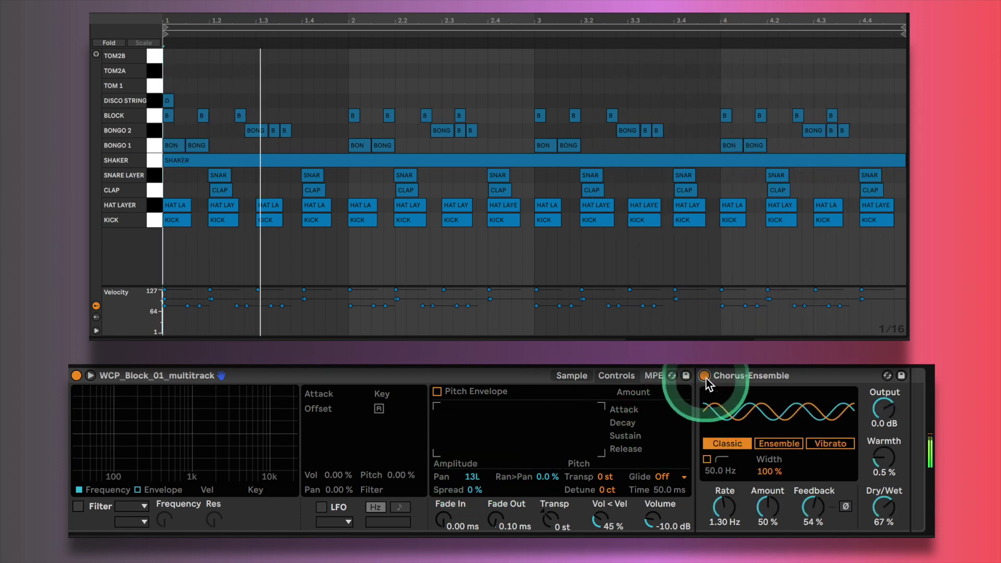
mouse_move(883, 506)
left_mouse_down()
mouse_move(883, 489)
mouse_move(883, 508)
left_mouse_up()
left_click(787, 459)
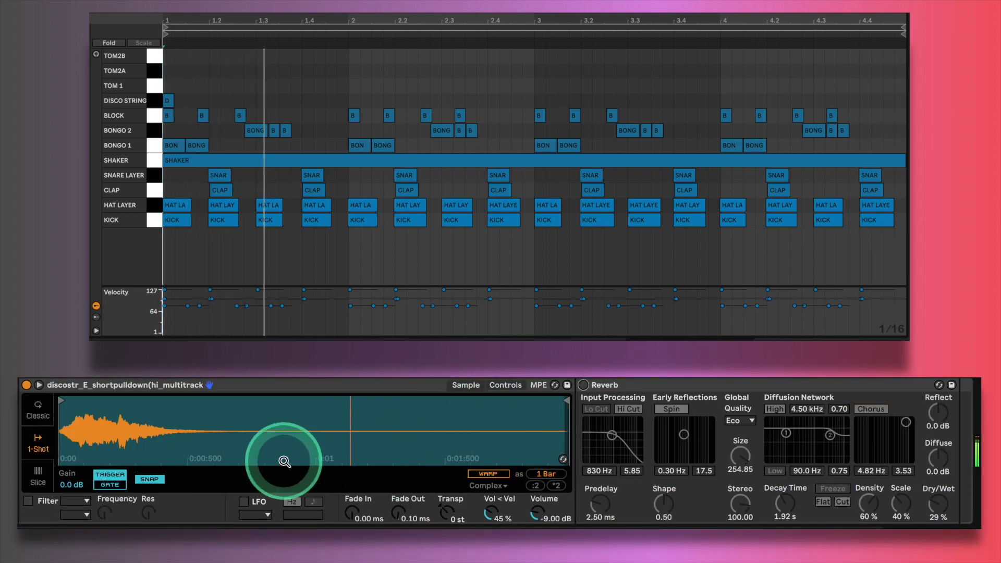
Step: Turn on the Reverb for the disco string sample
left_click(583, 384)
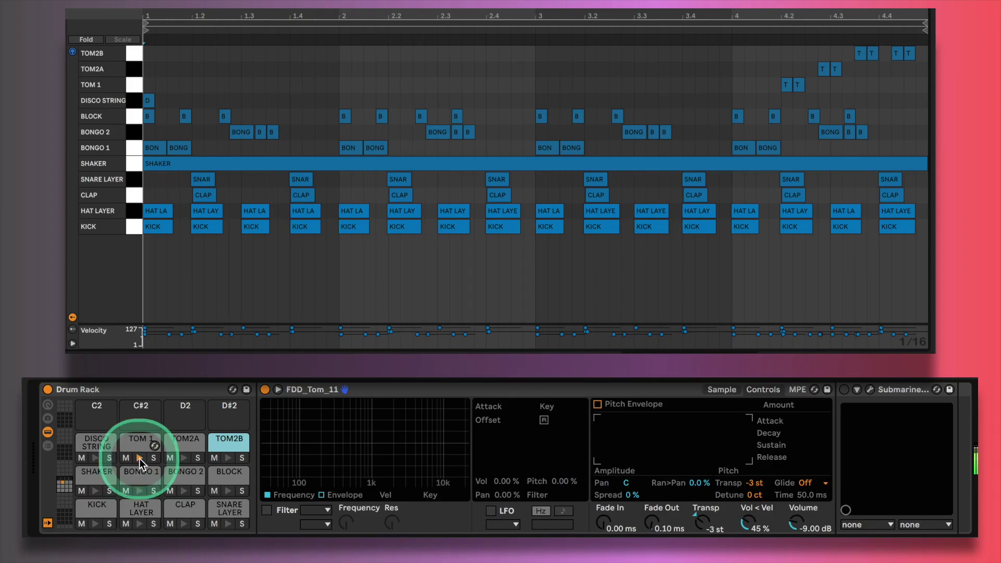
Step: Audition the TOM 1, TOM2A and TOM2B pads in the Drum Rack to compare their sounds
left_click(184, 456)
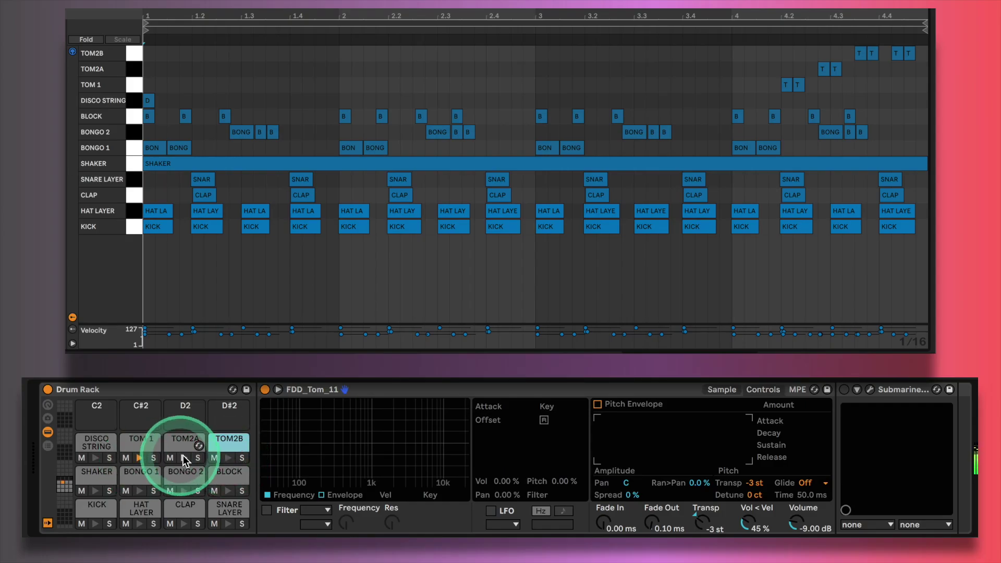
left_click(228, 457)
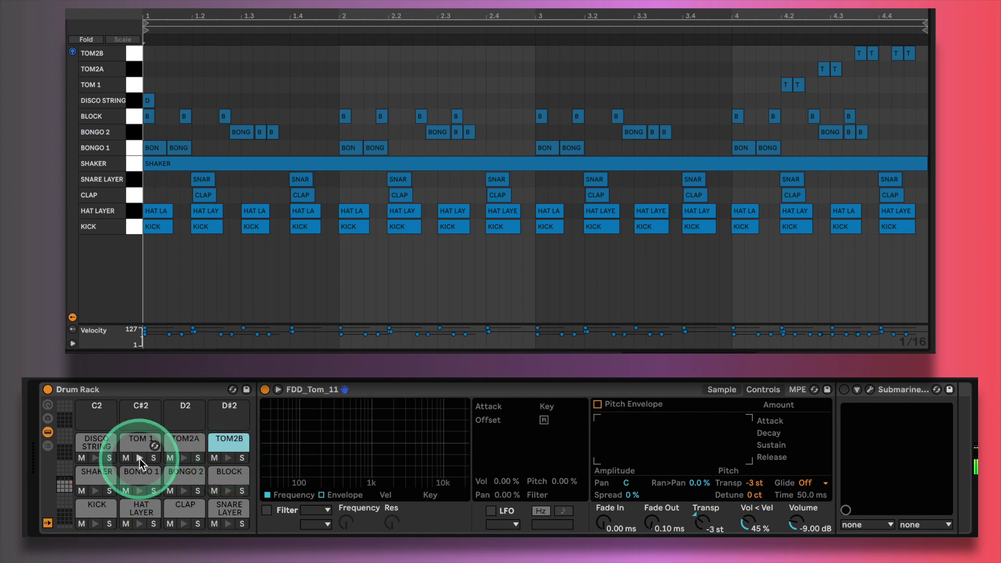
left_click(229, 458)
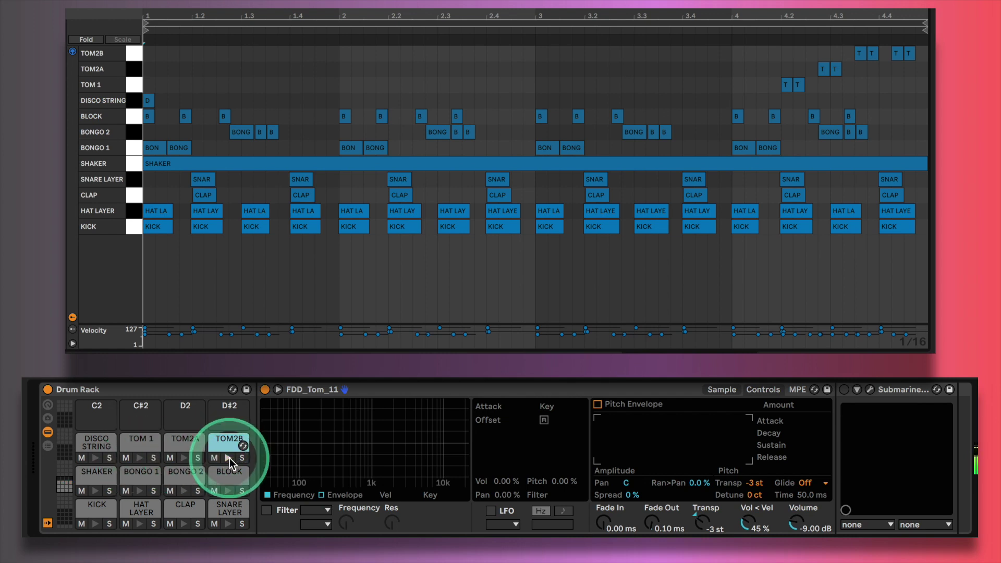
left_click(229, 458)
left_click(183, 458)
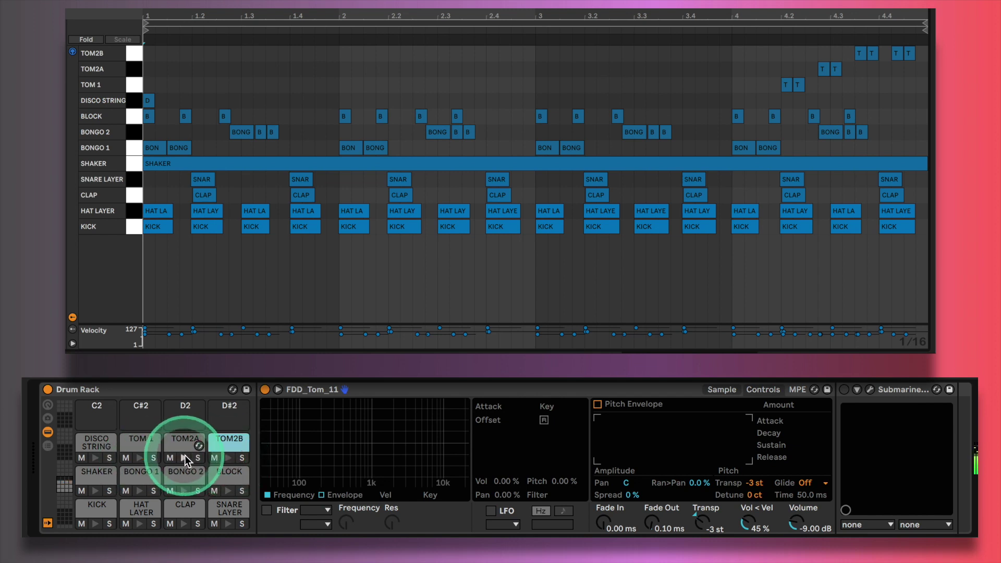
left_click(230, 456)
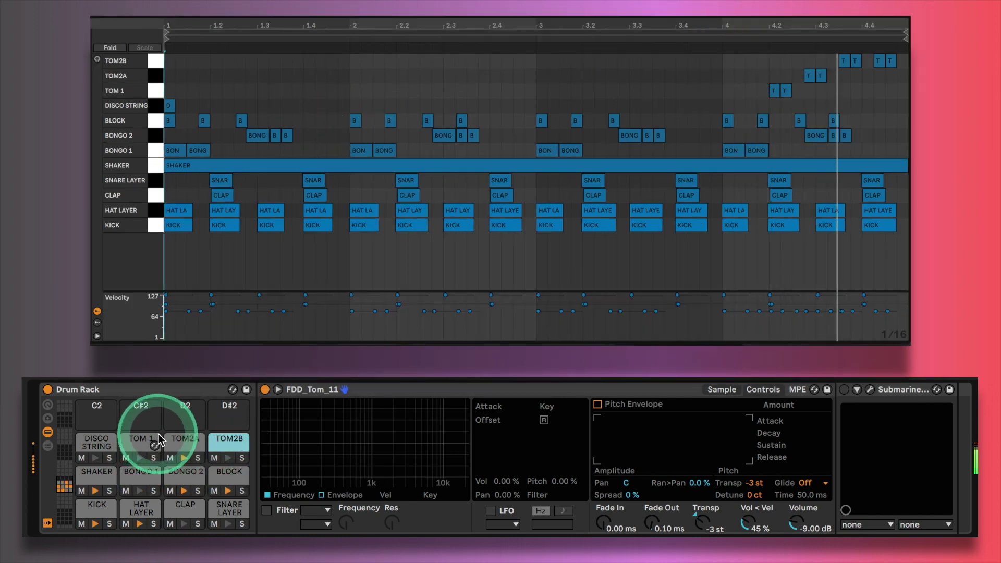
Step: Pan the TOM 1 sample to 20L and the TOM2B sample to 21R
left_click(156, 438)
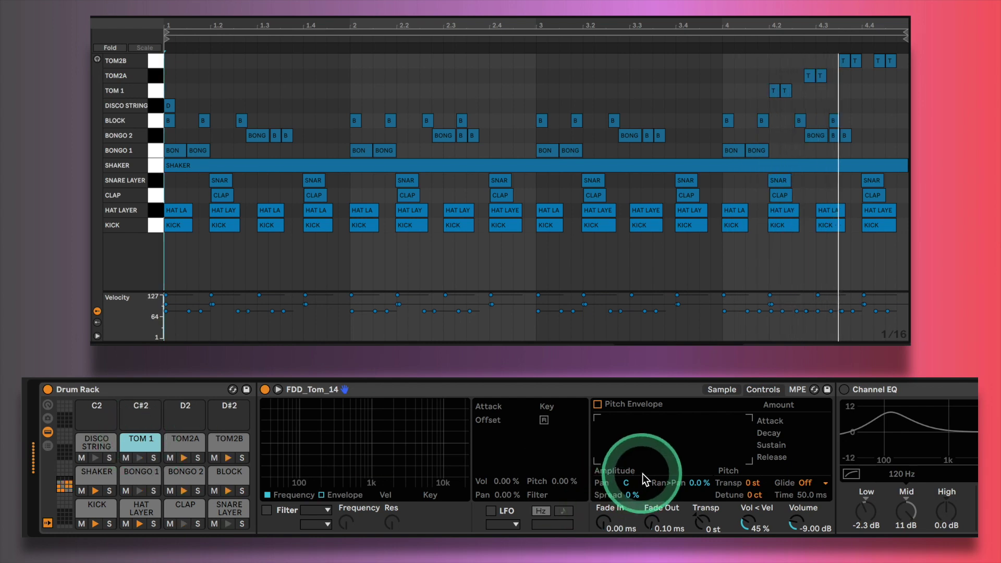
left_click_drag(645, 478, 628, 479)
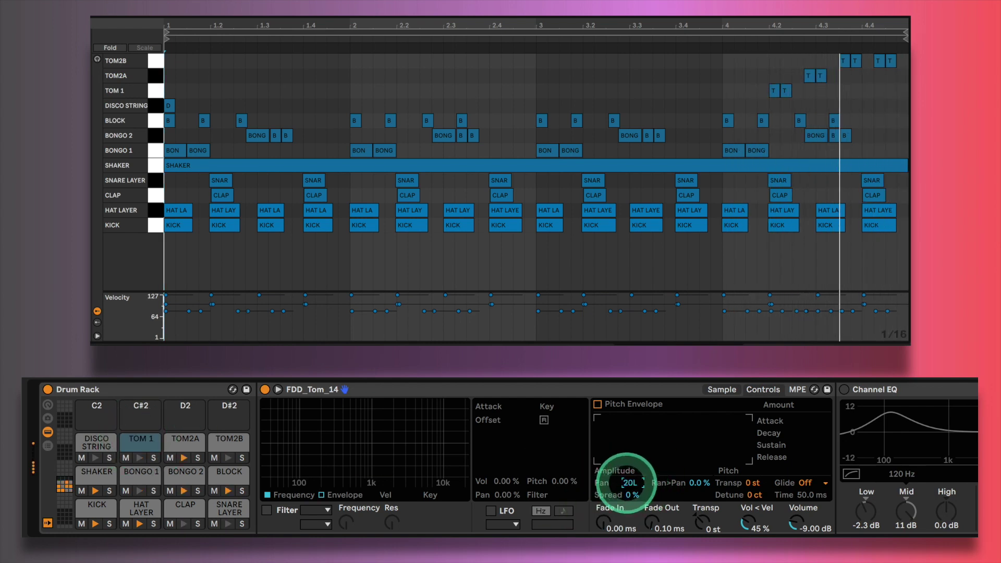
left_click(219, 445)
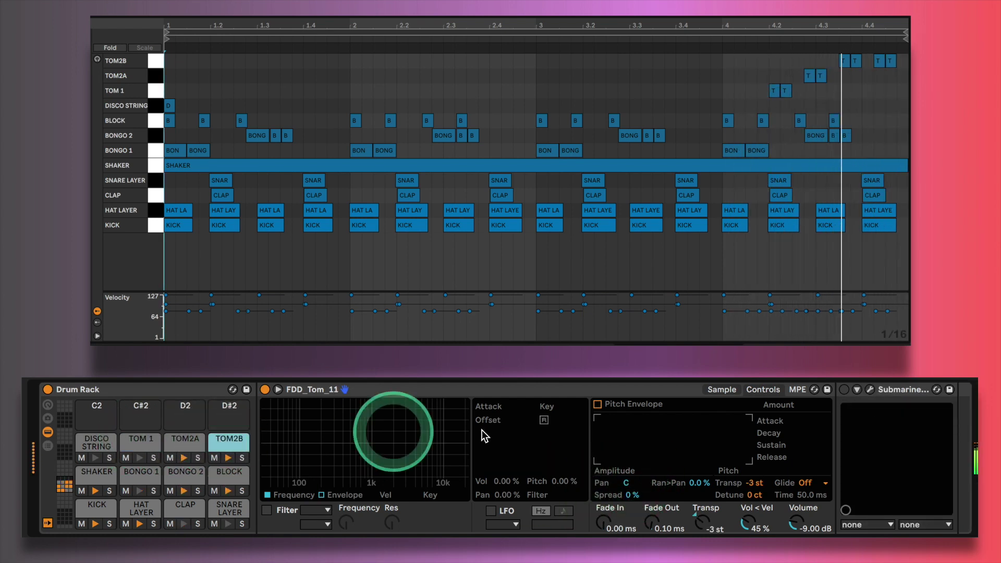
left_click(630, 483)
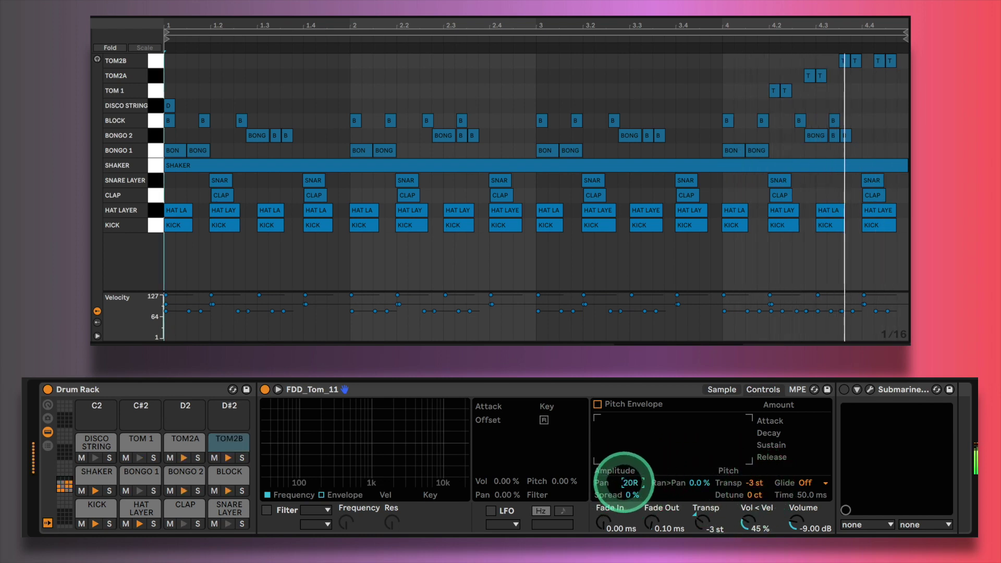
left_click_drag(629, 483, 624, 482)
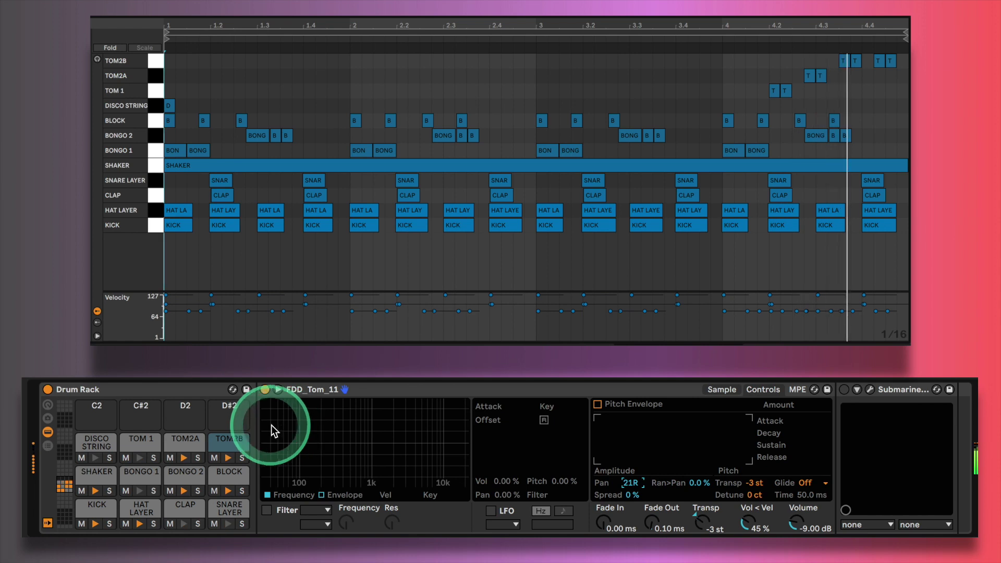
Step: Turn on the Channel EQ for TOM 1 and inspect the Submarine plug-in settings on TOM2A
left_click(138, 441)
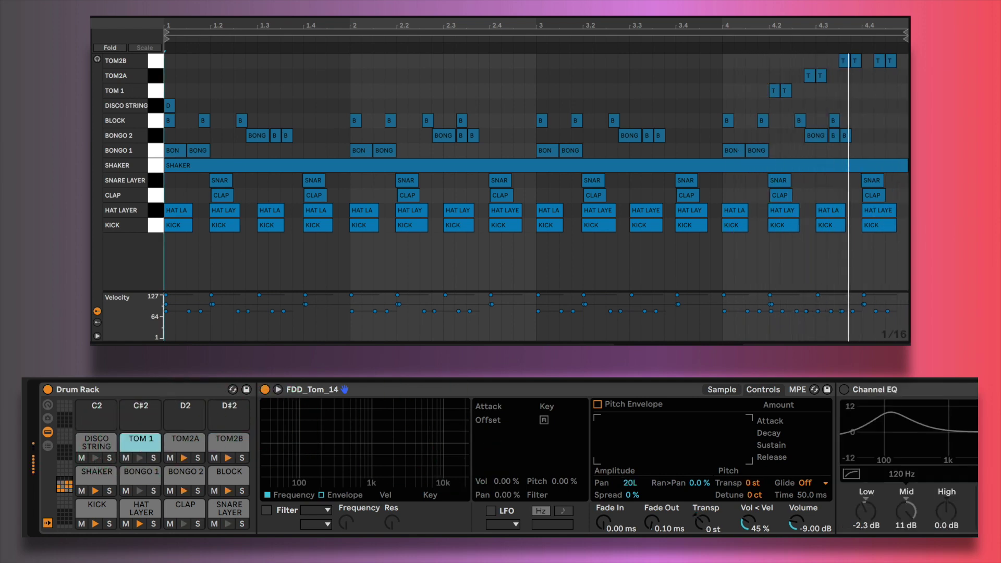
left_click(844, 389)
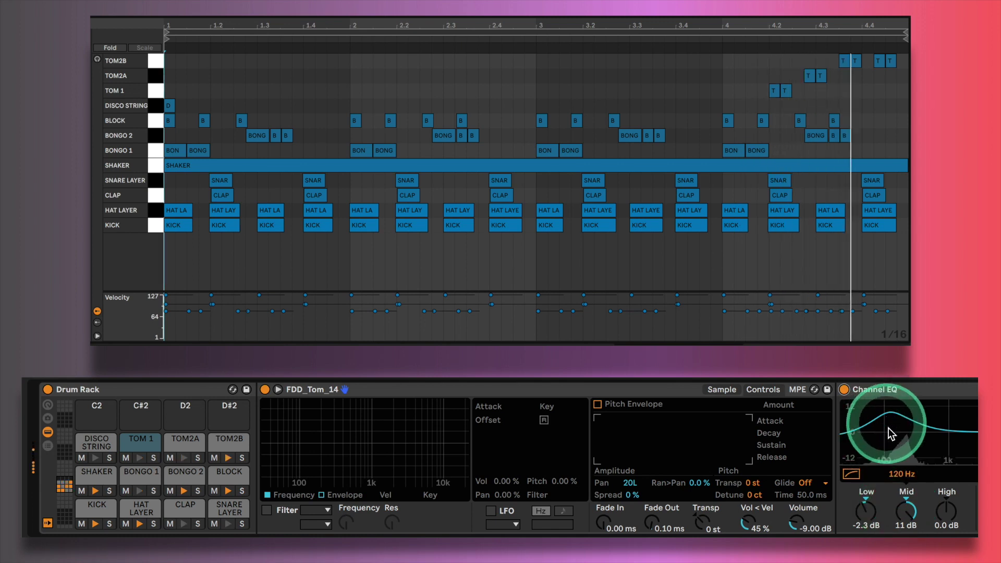
left_click(183, 441)
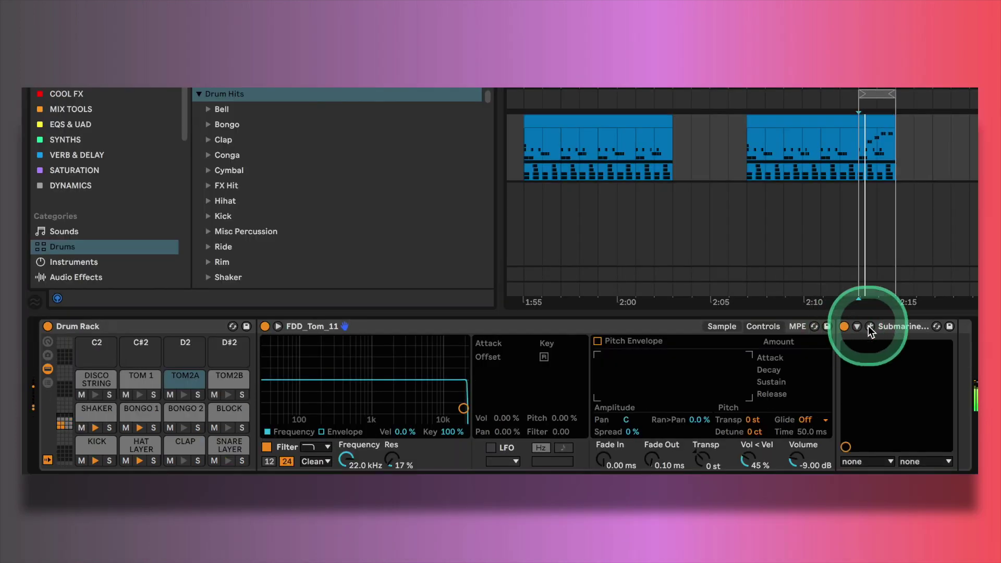
left_click(870, 389)
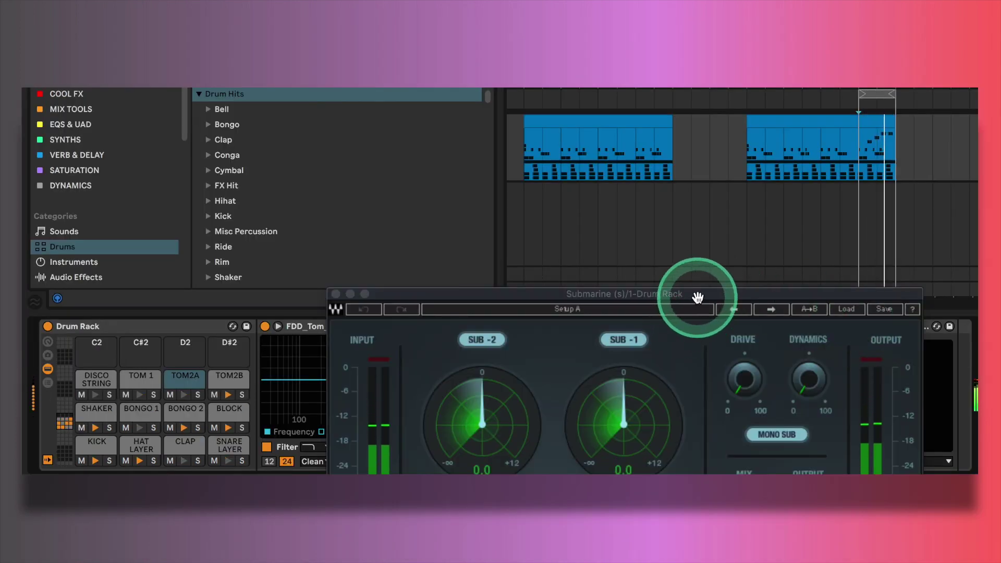
left_click_drag(697, 297, 779, 119)
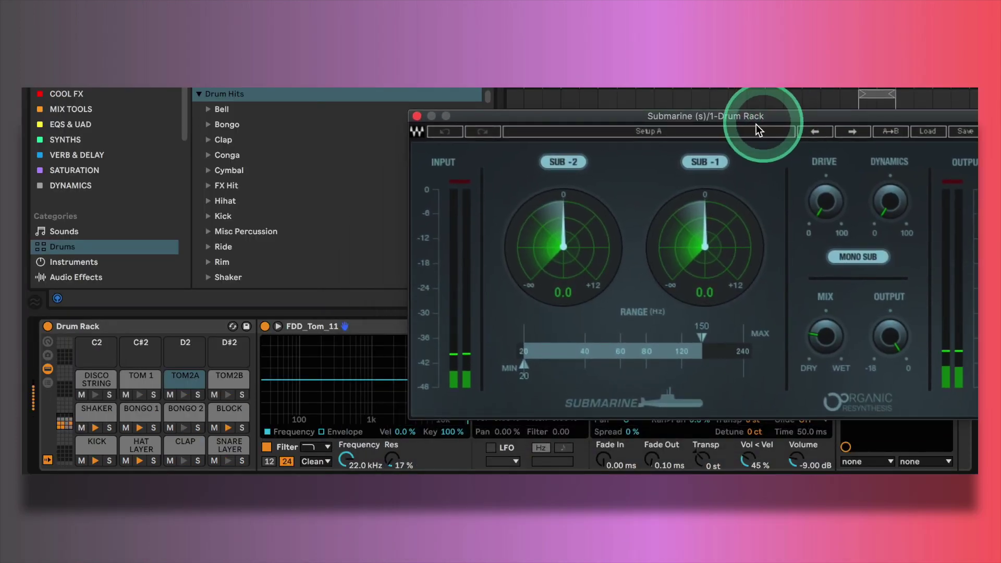
left_click(417, 115)
Step: Turn on the Submarine plug-in for TOM2B and review its settings
left_click(227, 377)
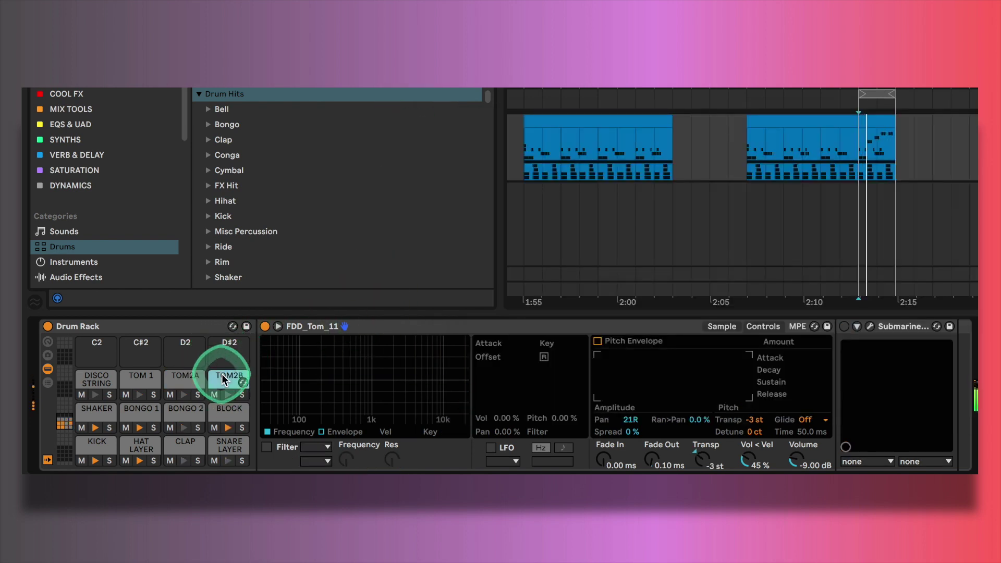
left_click(841, 327)
left_click(828, 166)
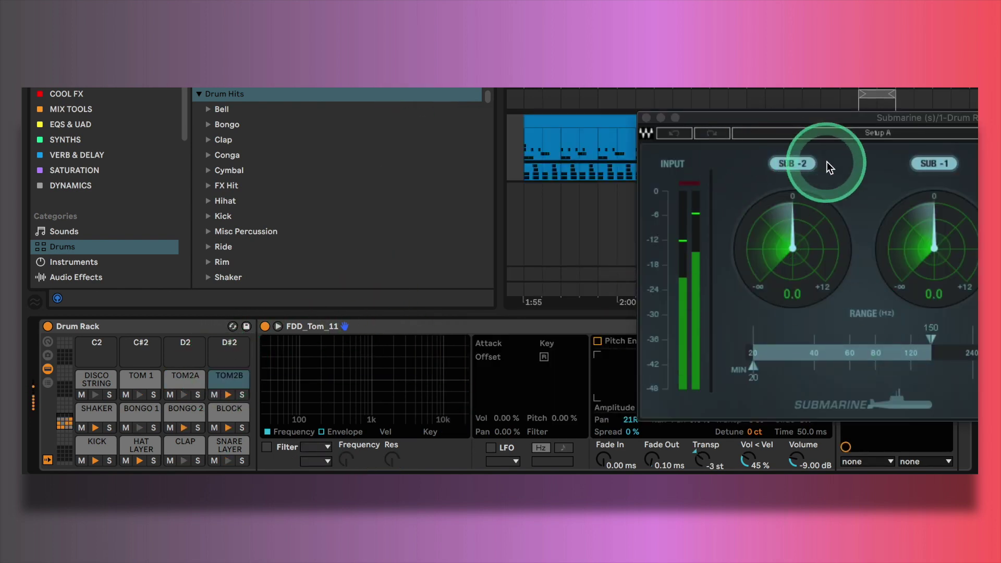
left_click_drag(810, 181, 650, 125)
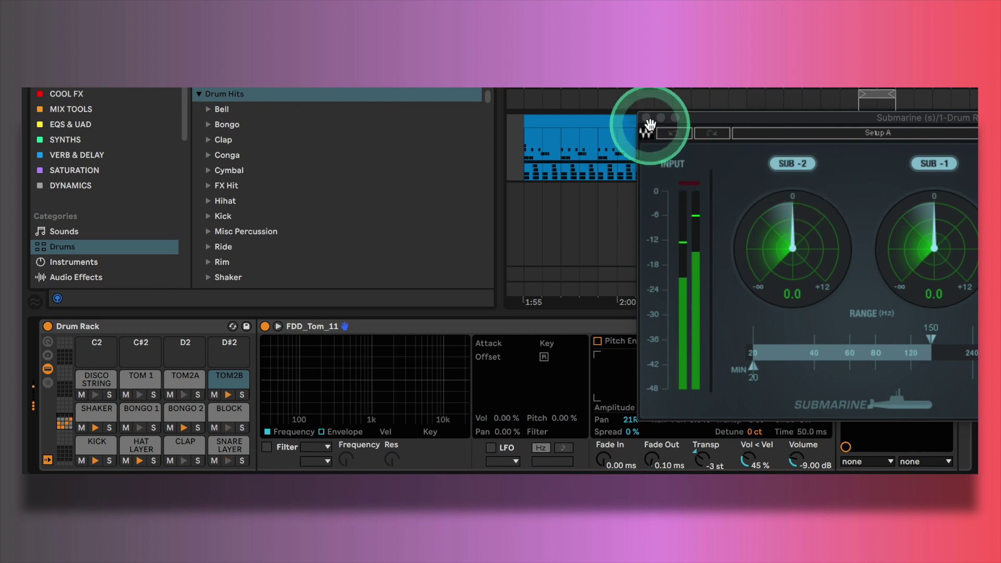
left_click(647, 119)
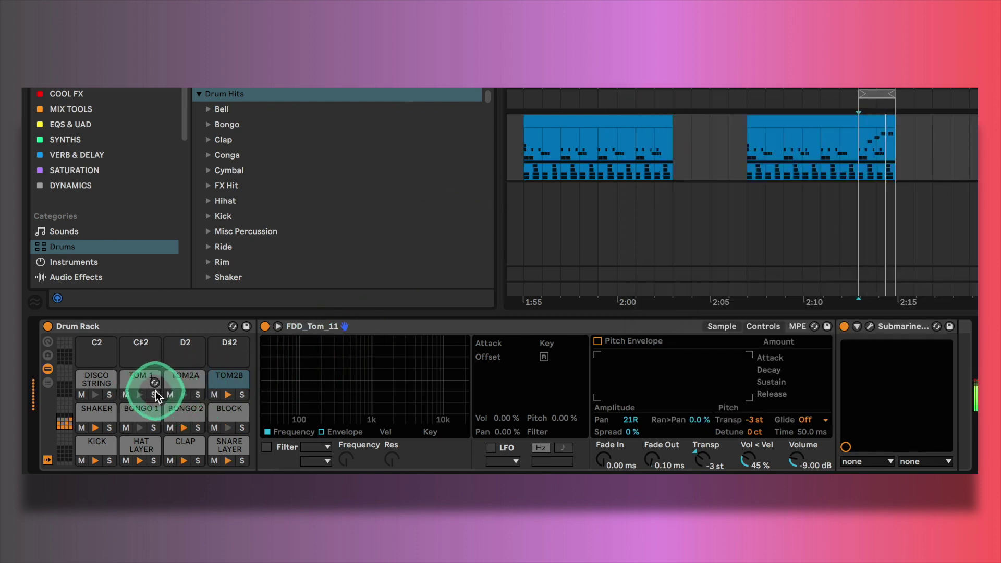
left_click_drag(155, 395, 241, 397)
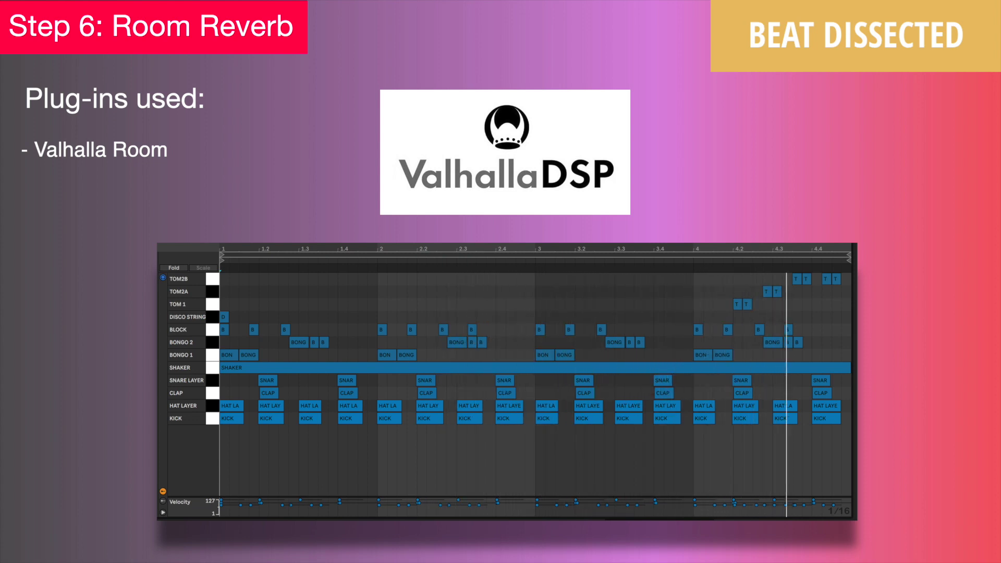
Step: Play the four-bar beat from bar 65 and activate the ValhallaRoom return track
left_click(111, 268)
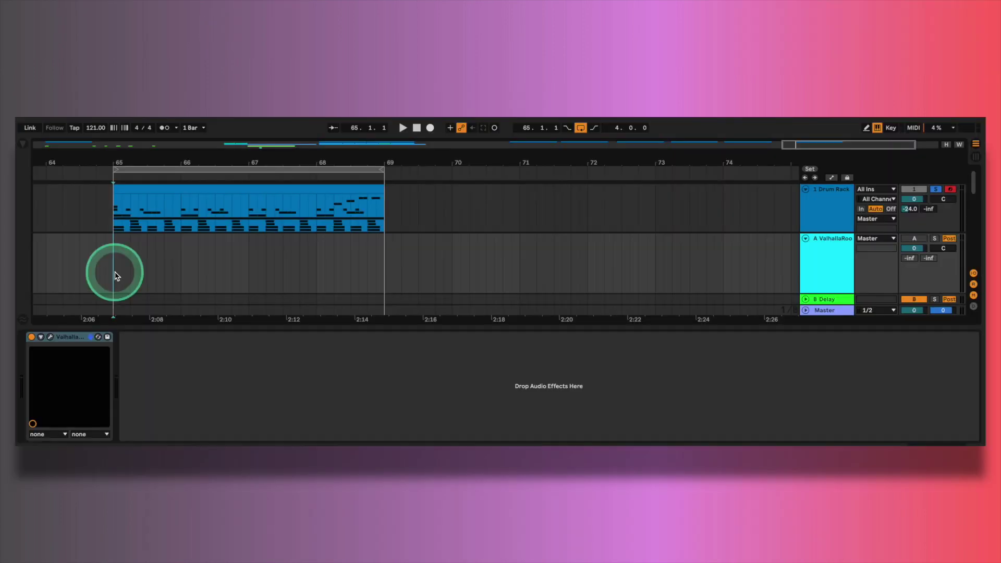
left_click(387, 222)
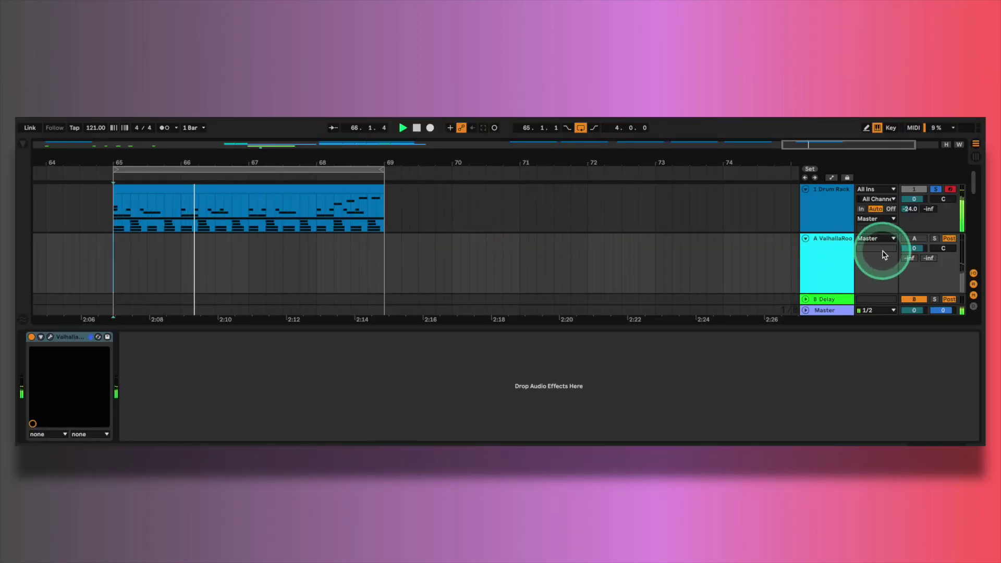
left_click(823, 251)
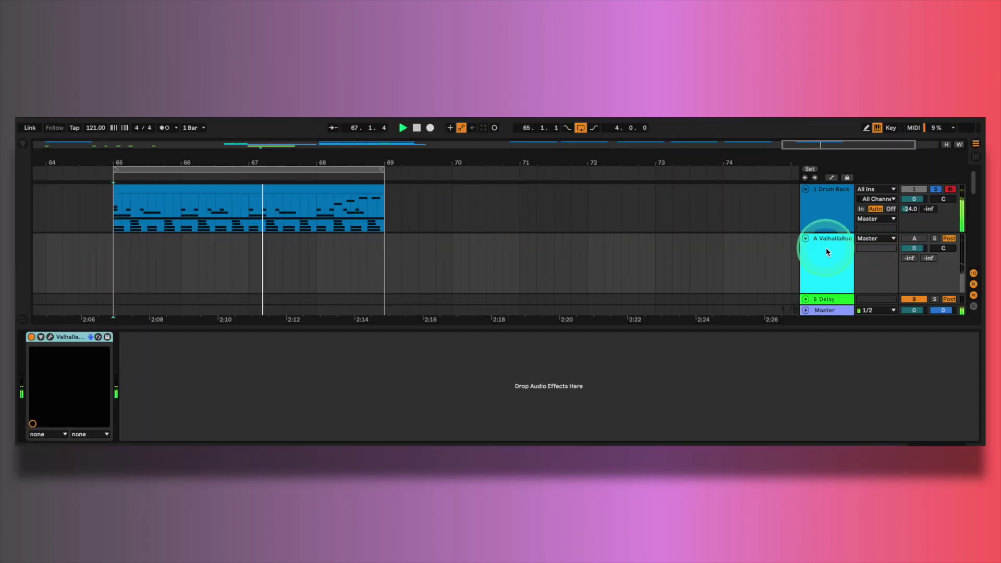
left_click(913, 238)
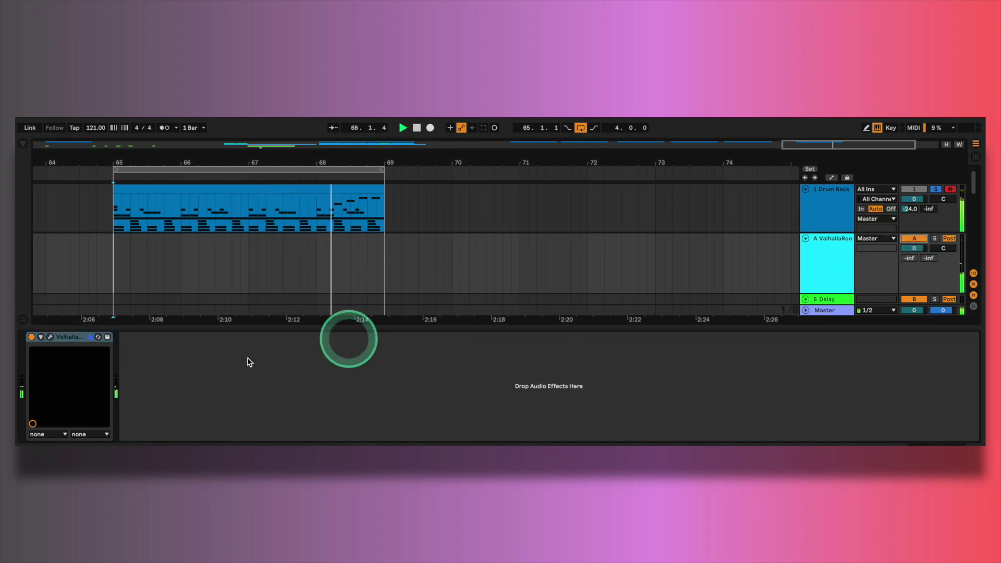
Step: Examine the mix and decay settings of the ValhallaRoom reverb, then close its window
left_click(50, 337)
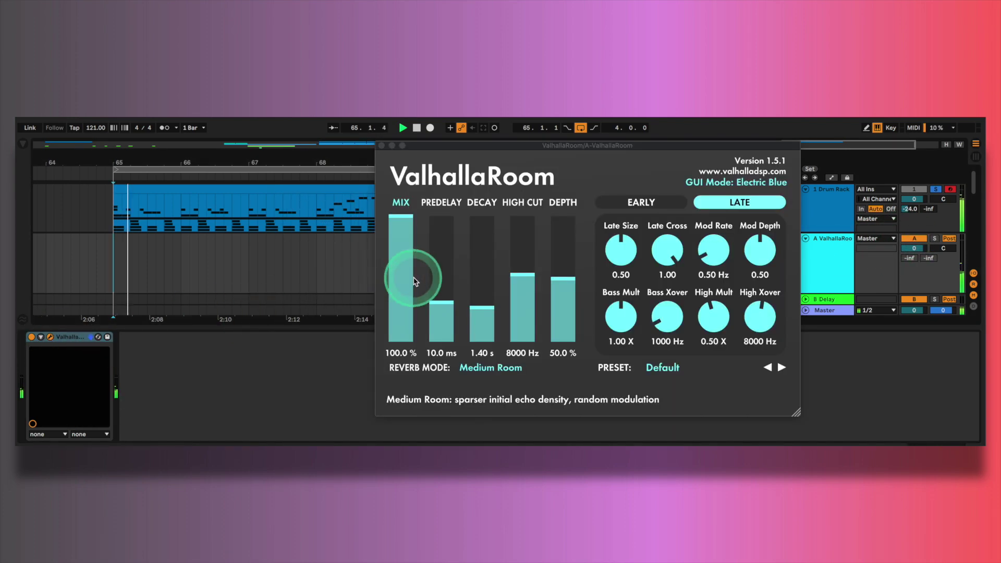
left_click(406, 320)
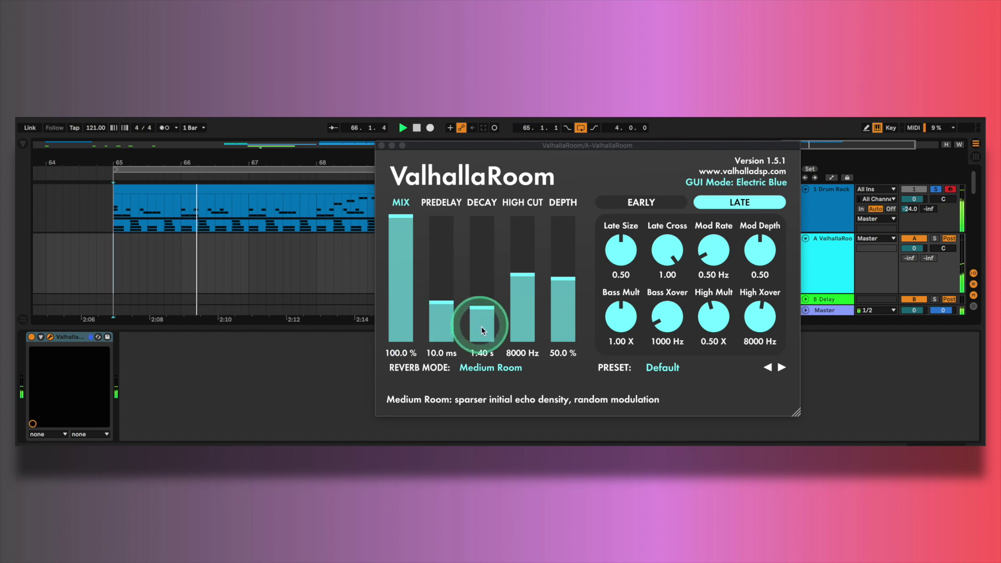
left_click_drag(482, 330, 489, 361)
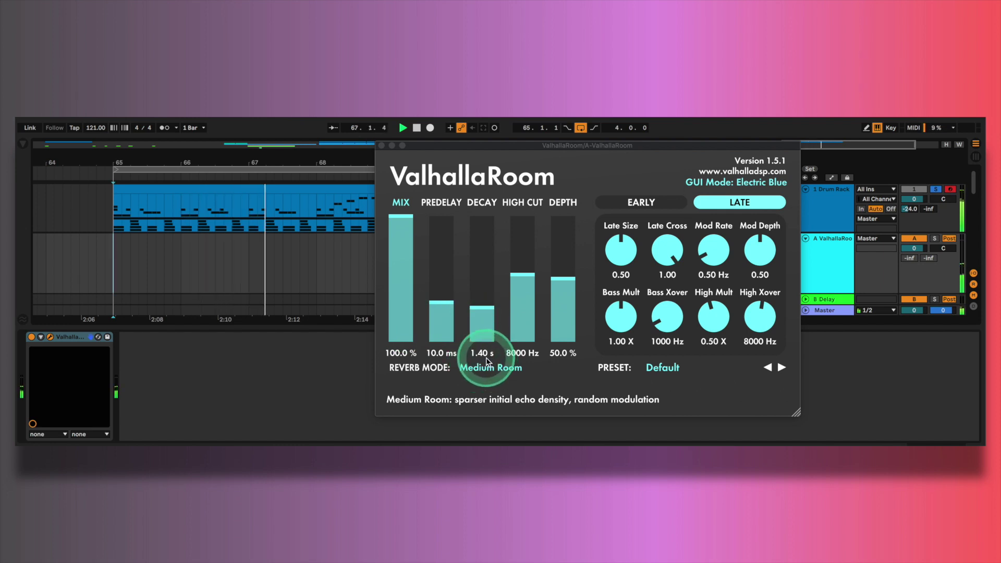
left_click(381, 146)
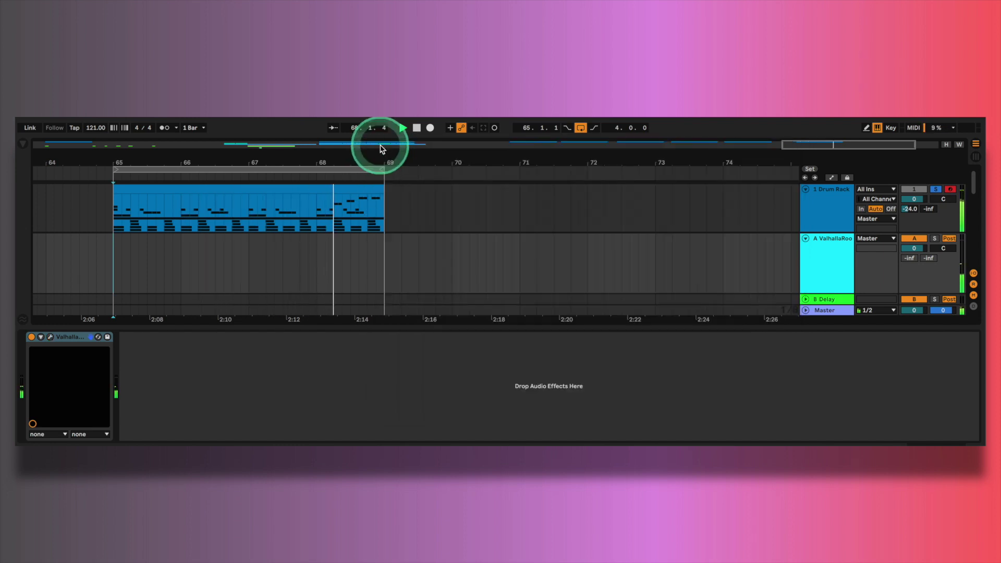
Step: Raise the Drum Rack track's send to the ValhallaRoom return to about -22.5 dB
left_click_drag(906, 215, 907, 219)
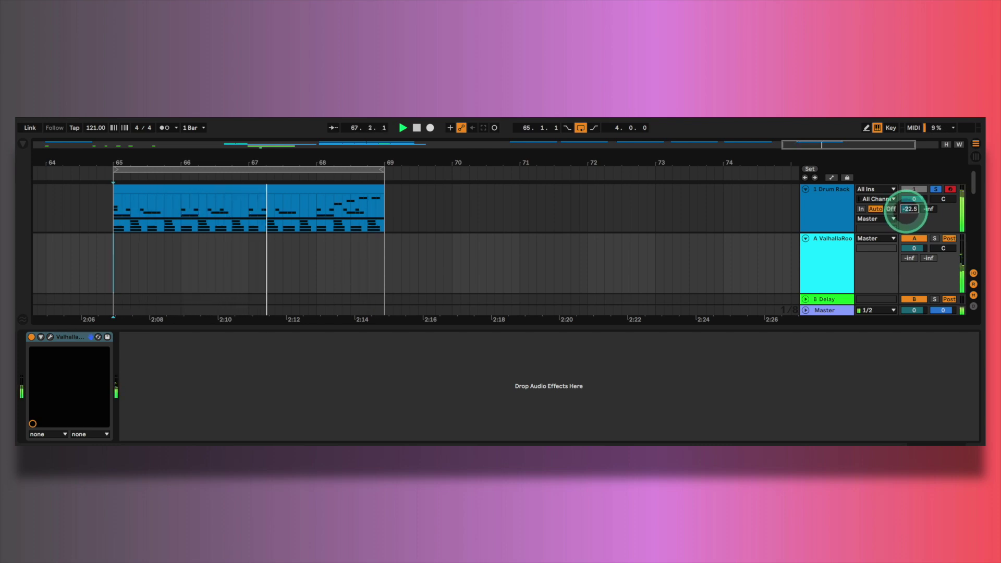
left_click_drag(907, 211, 908, 214)
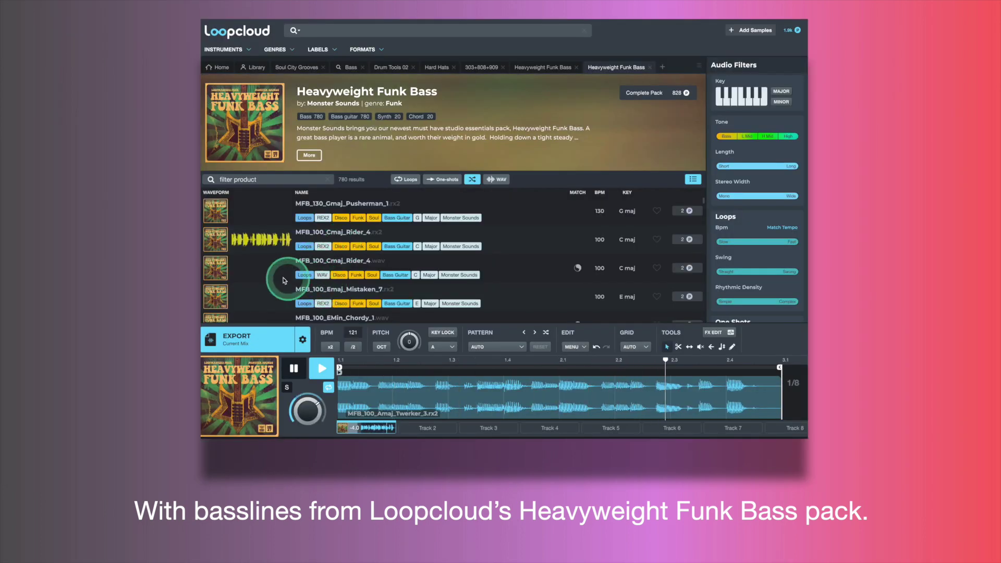
Step: Switch to Loopcloud and preview the MFB_100_Cmaj_Rider_4.wav bass loop from the Heavyweight Funk Bass pack
left_click(270, 274)
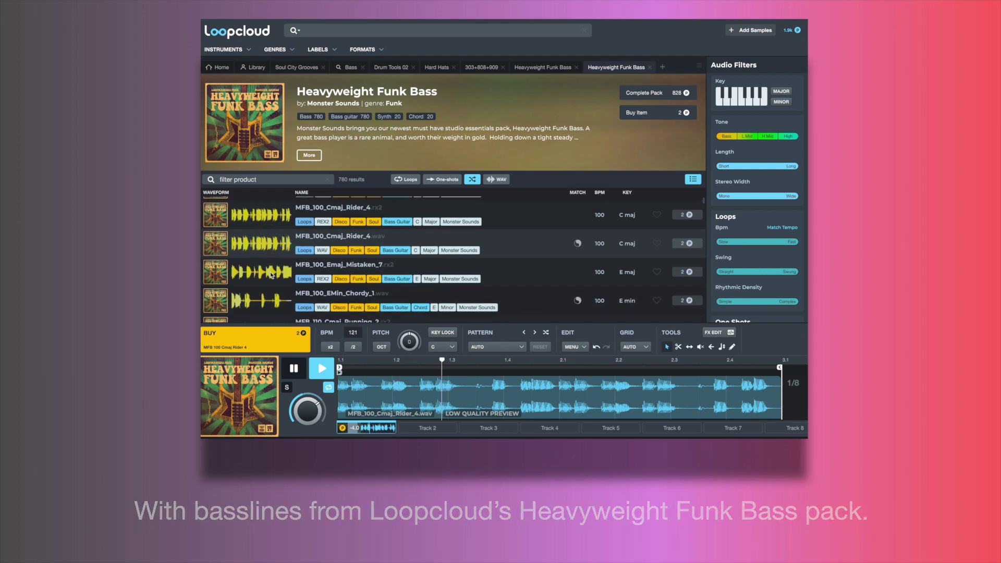